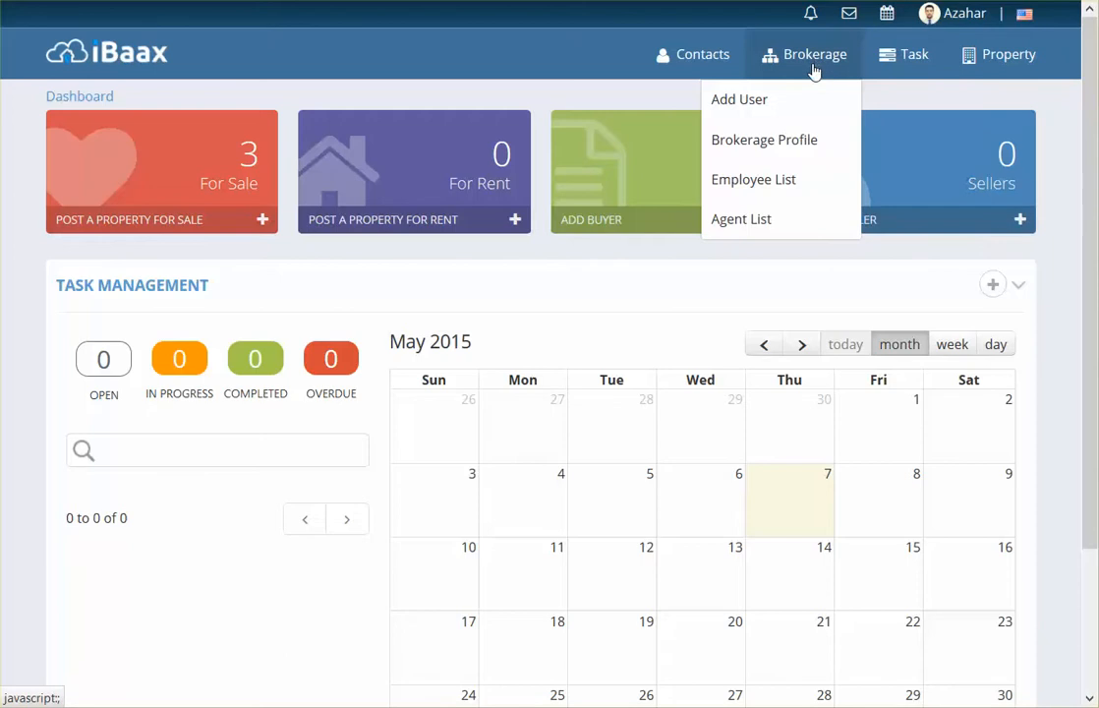
# Step: Go to Real Estate Co.'s Brokerage Profile page from the Brokerage menu
pyautogui.click(802, 141)
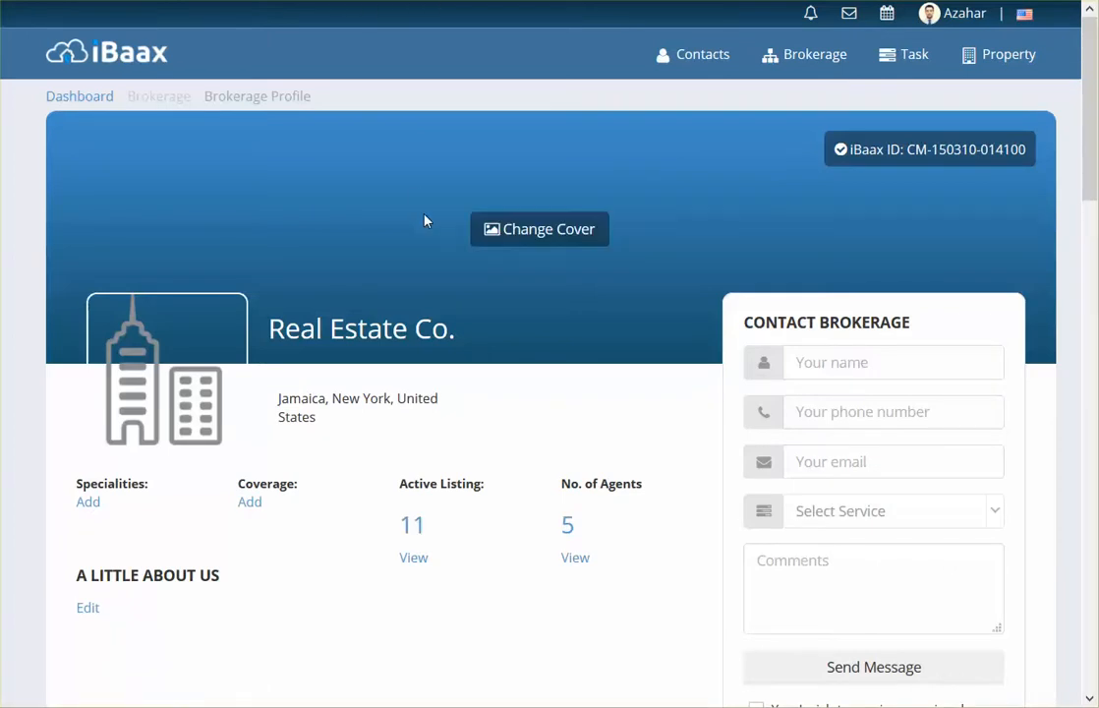
pyautogui.moveTo(185, 410)
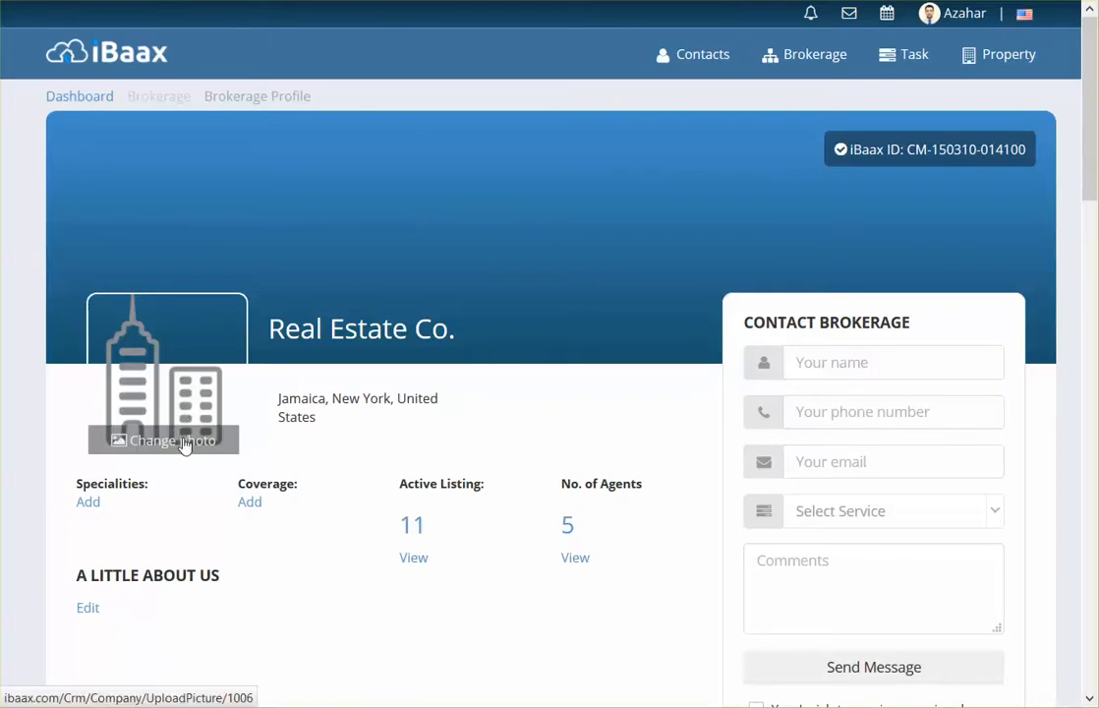
# Step: Upload Real Estate Logo.jpg from the How to publish a Brokerage Profile folder as the new profile photo
pyautogui.click(184, 444)
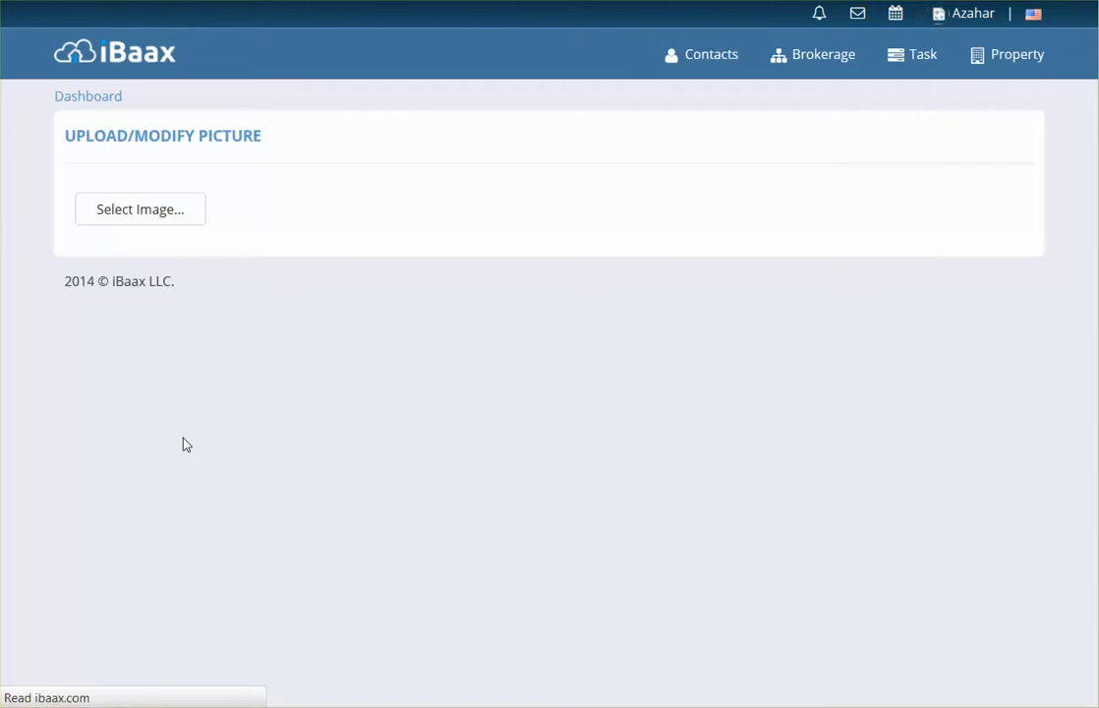
pyautogui.click(147, 209)
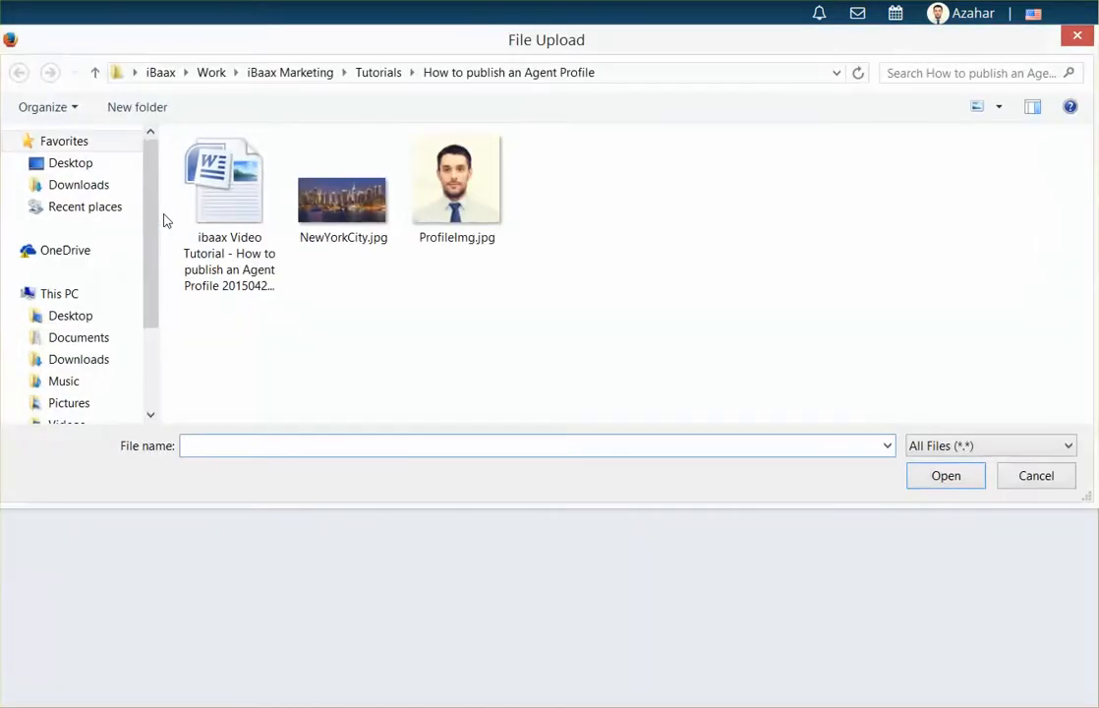
pyautogui.click(97, 74)
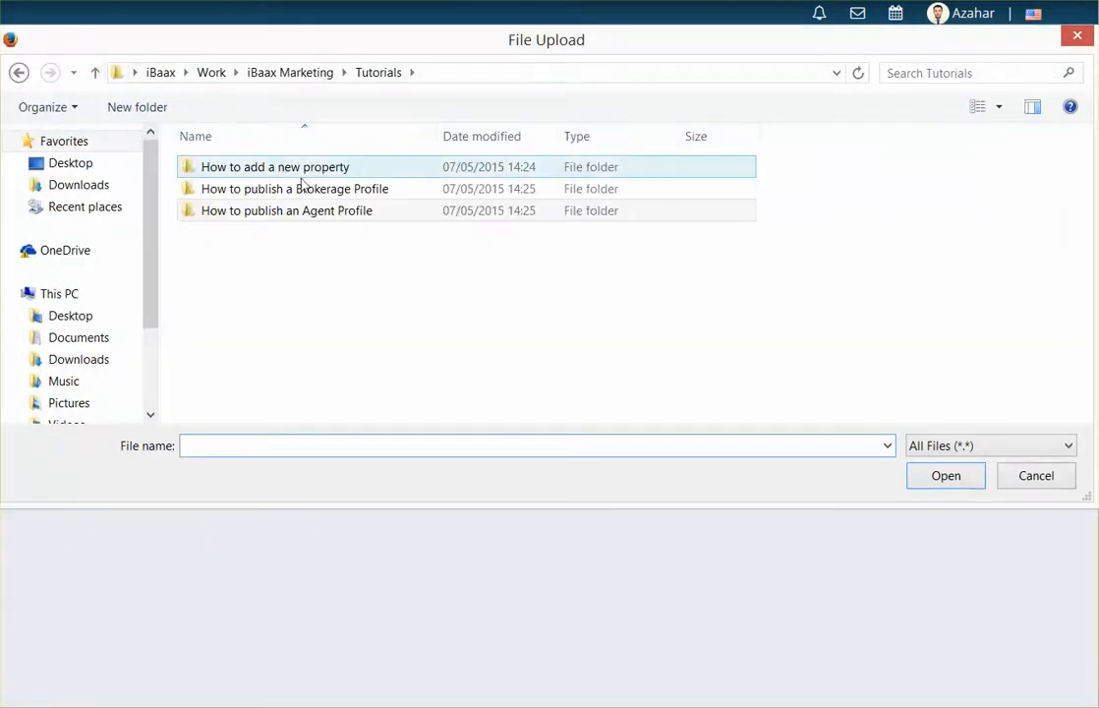
pyautogui.doubleClick(300, 118)
pyautogui.click(458, 202)
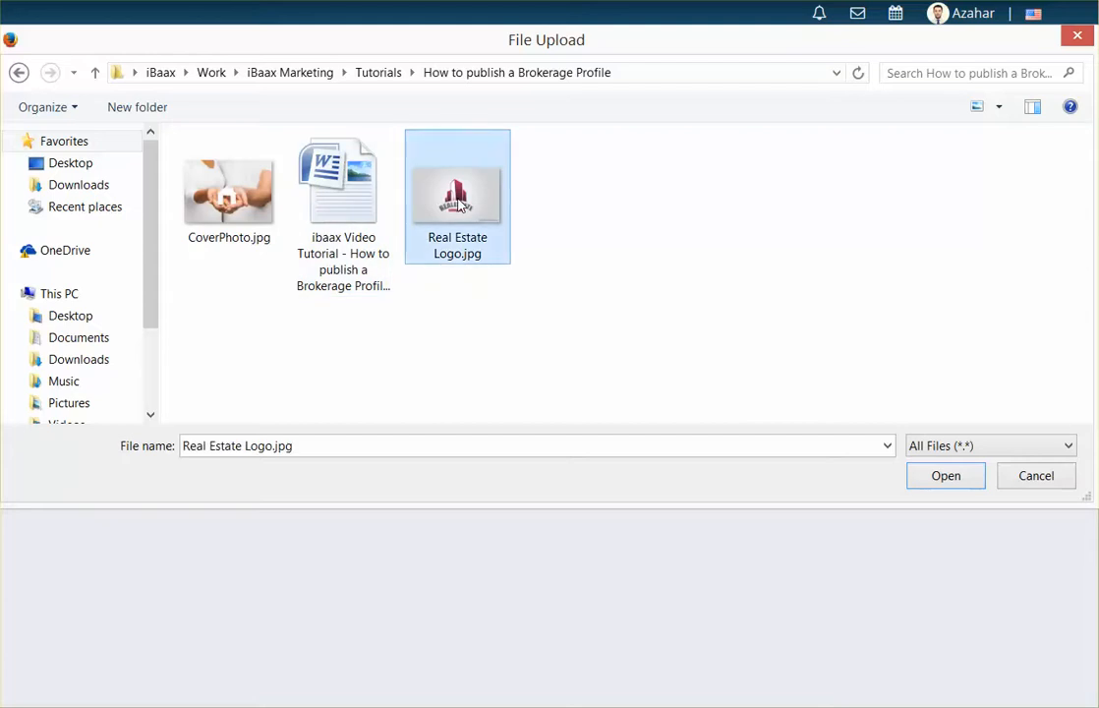
pyautogui.click(950, 478)
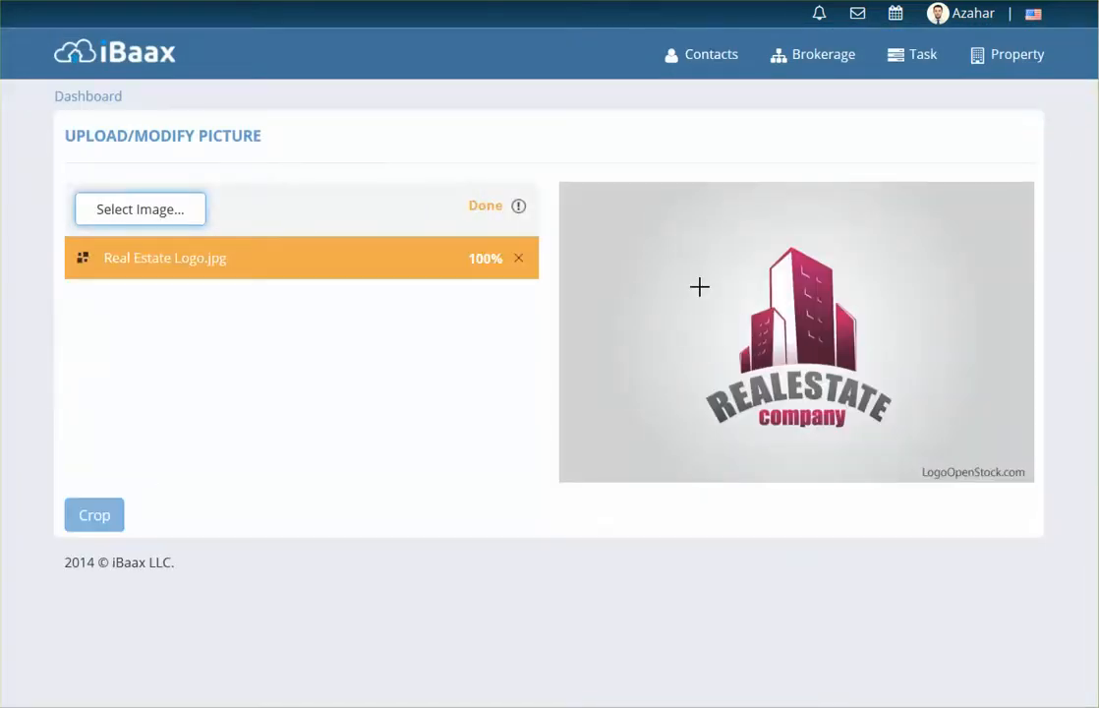
# Step: Crop the logo to a square and save it as the profile picture
pyautogui.moveTo(667, 233); pyautogui.dragTo(907, 462)
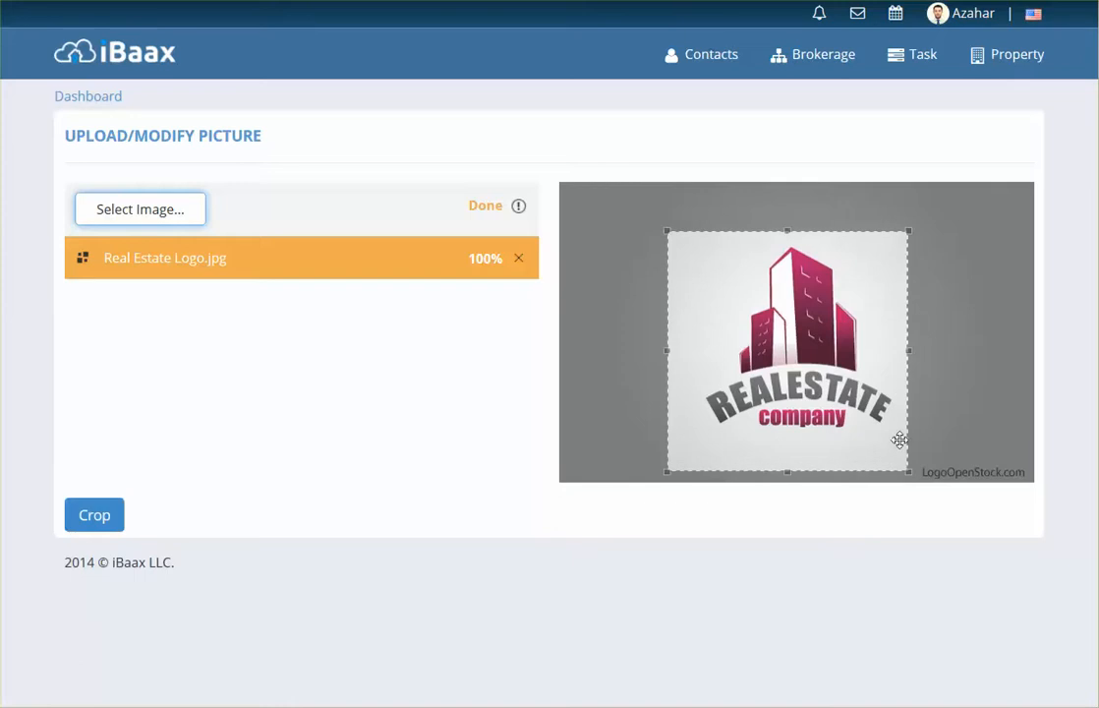
pyautogui.moveTo(784, 385); pyautogui.dragTo(794, 376)
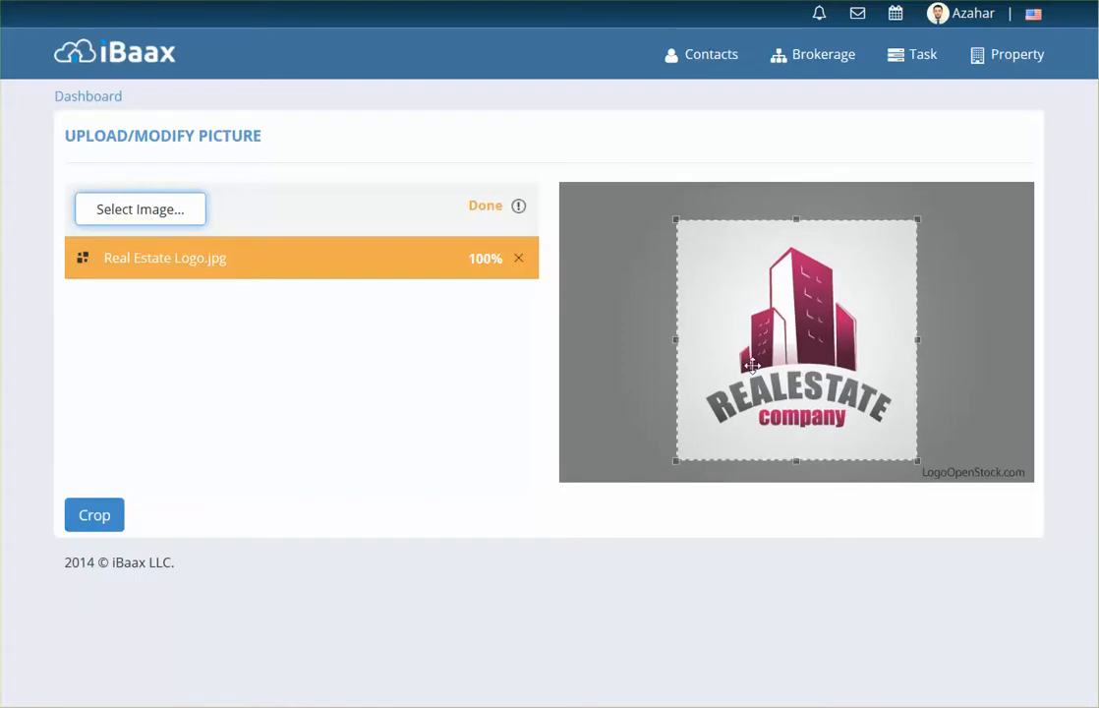
pyautogui.click(99, 515)
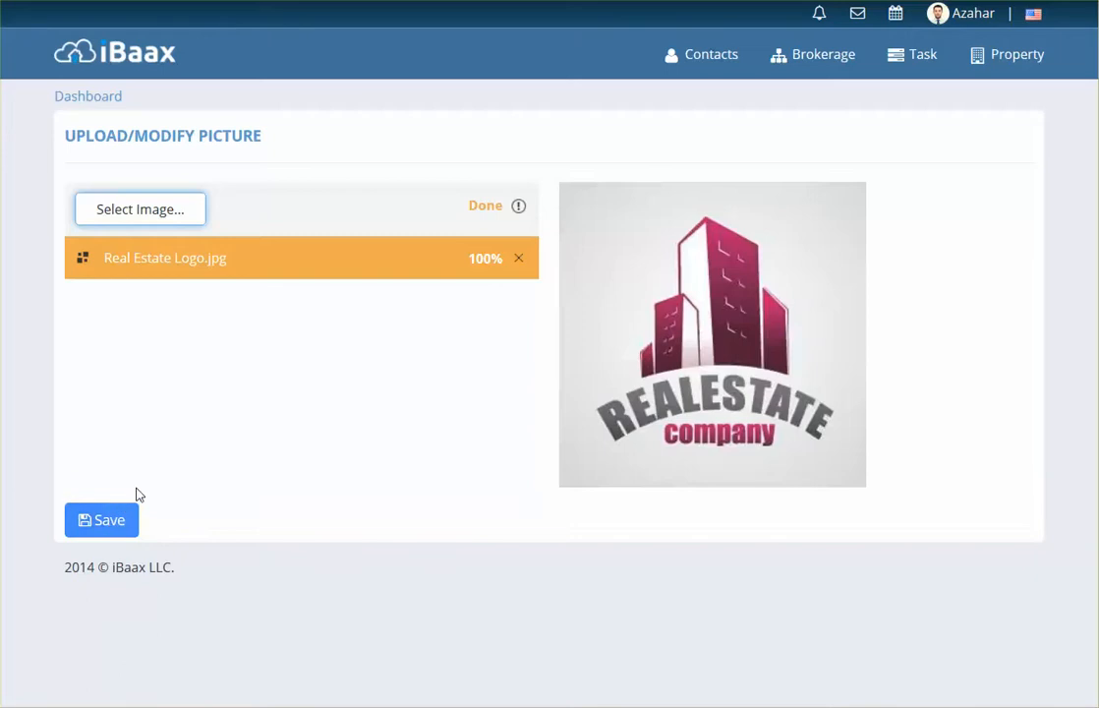
pyautogui.click(126, 522)
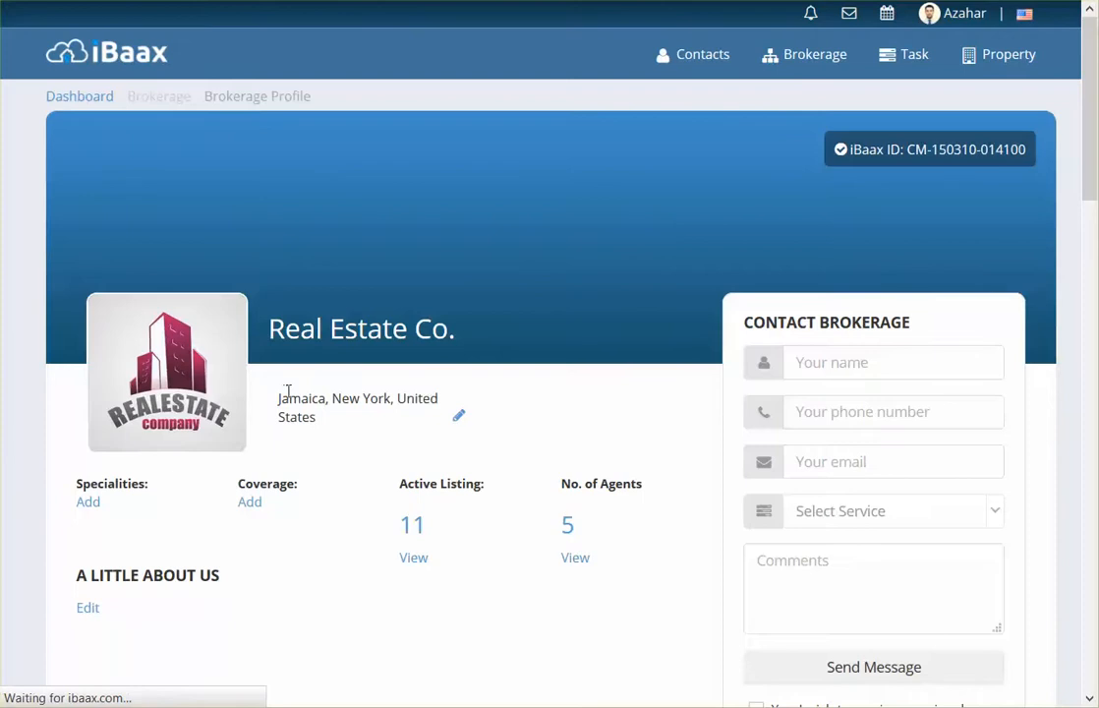
# Step: Upload CoverPhoto.jpg as the new cover image
pyautogui.moveTo(551, 244)
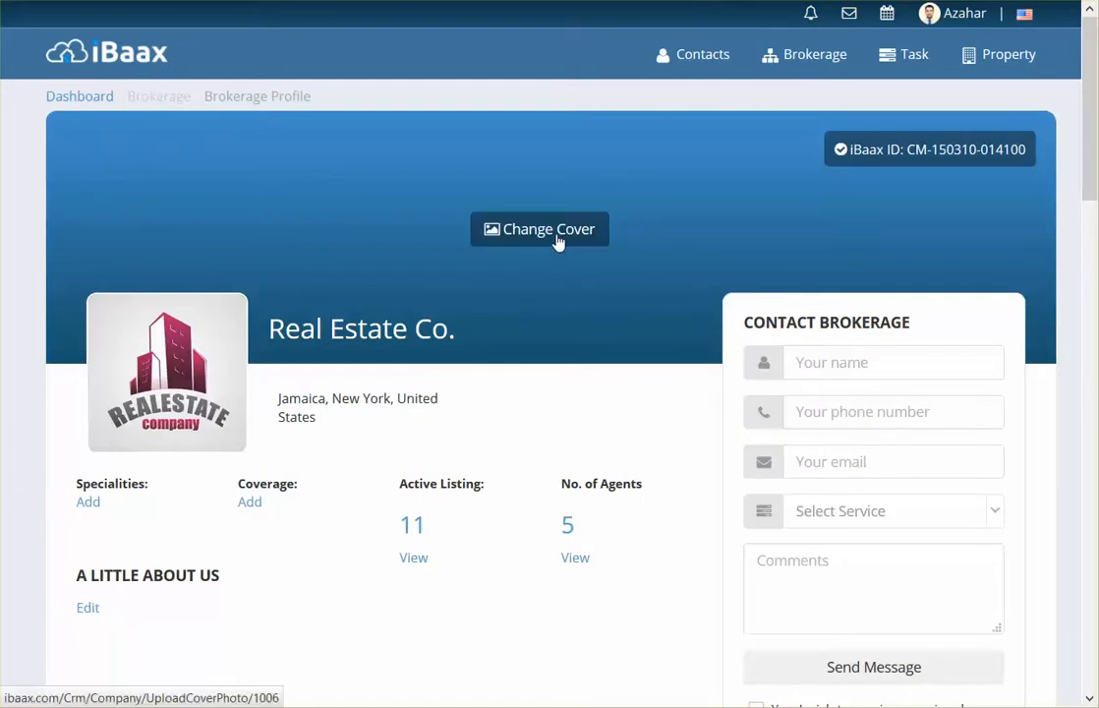
pyautogui.click(563, 239)
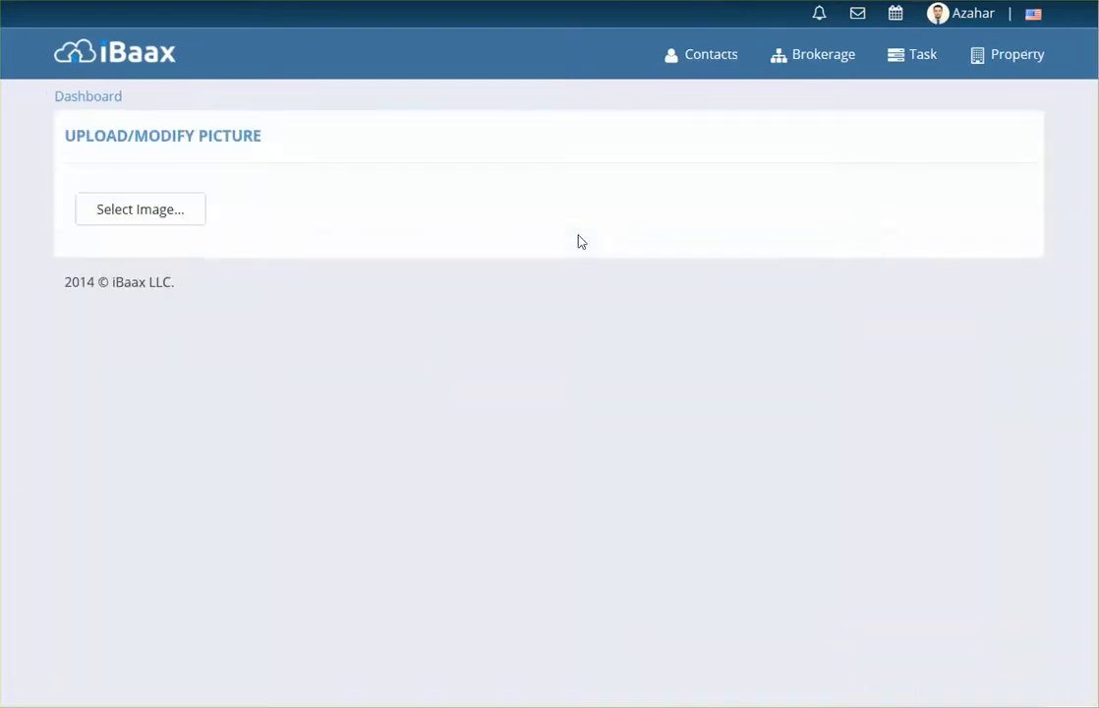
pyautogui.click(193, 220)
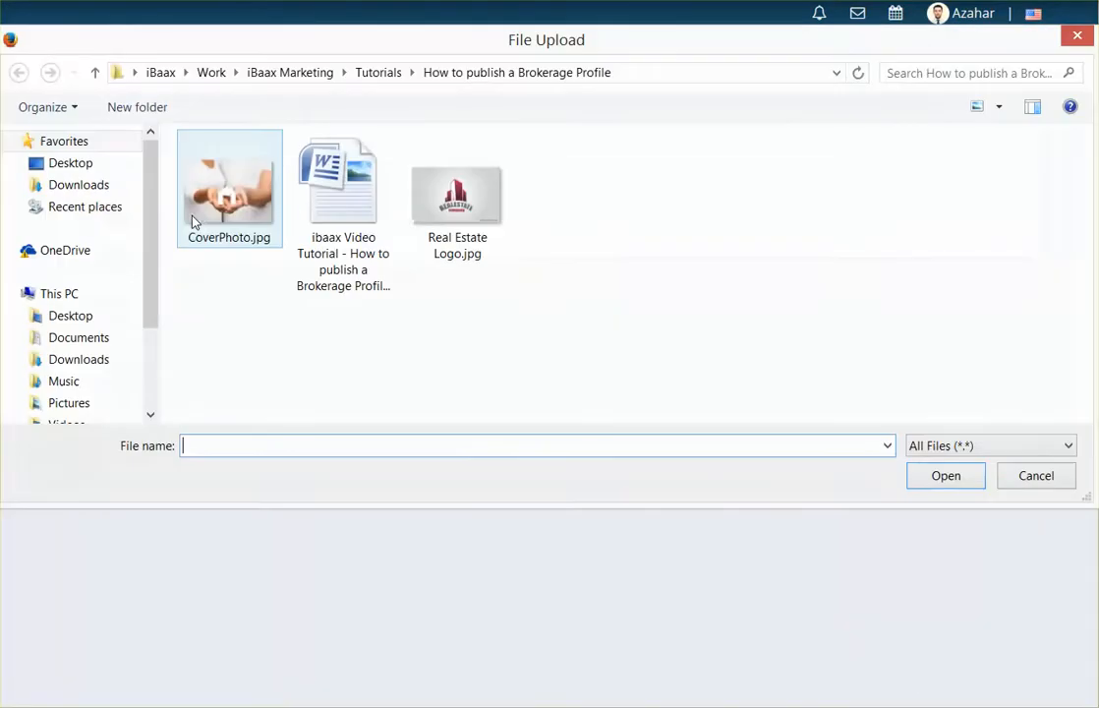
pyautogui.click(225, 187)
pyautogui.click(945, 475)
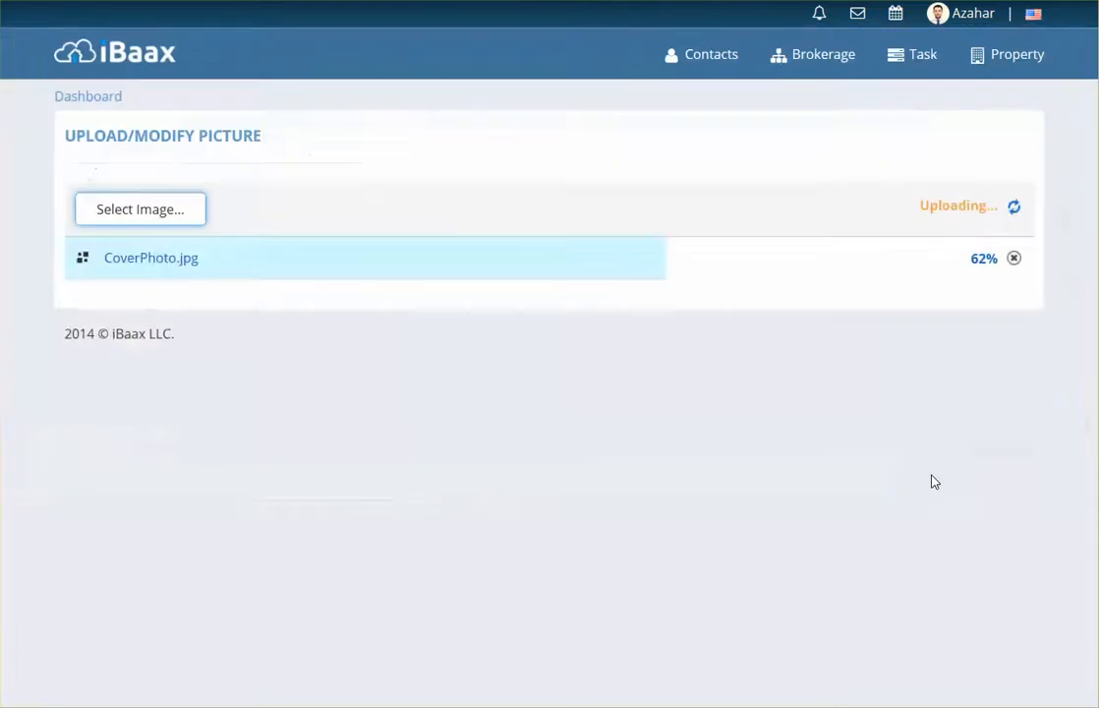
# Step: Crop the cover photo to a wide strip over the hands and paper house, and save it
pyautogui.scroll(-3, 564, 370)
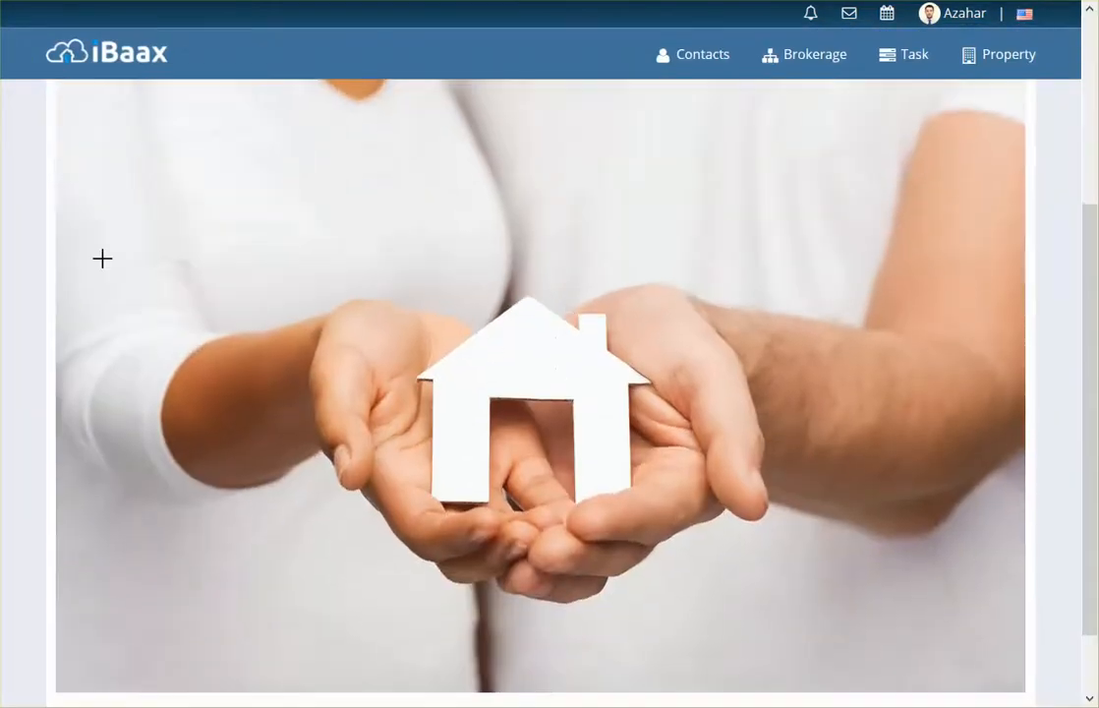
pyautogui.moveTo(59, 195); pyautogui.dragTo(1022, 449)
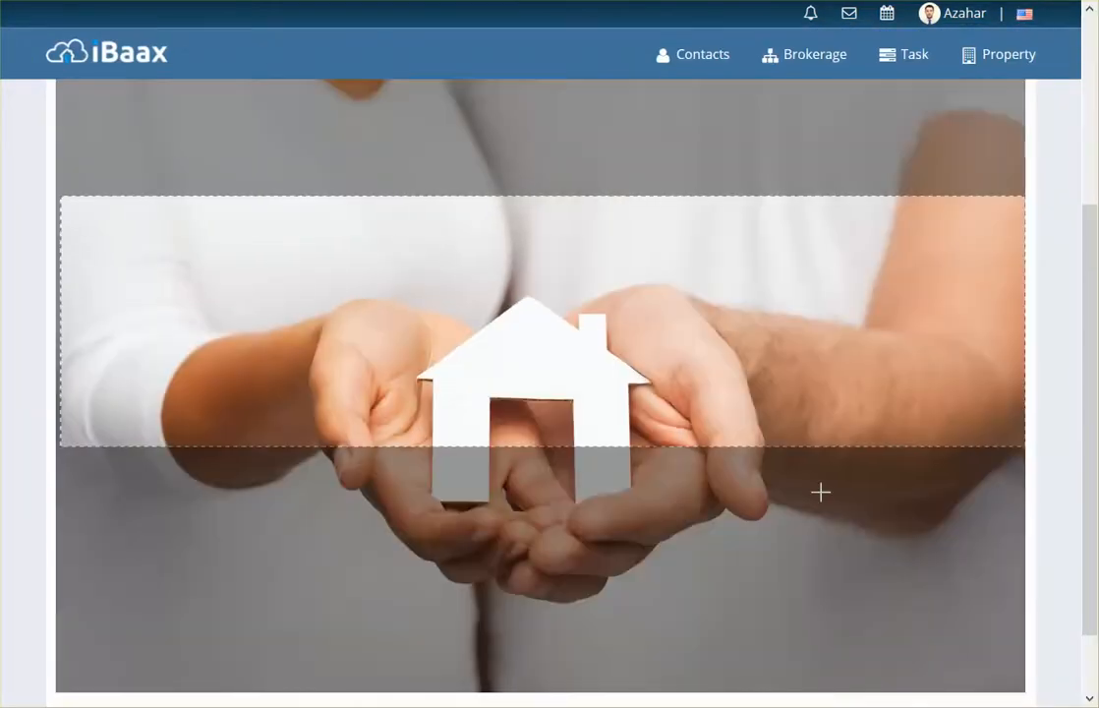
pyautogui.moveTo(731, 360); pyautogui.dragTo(724, 438)
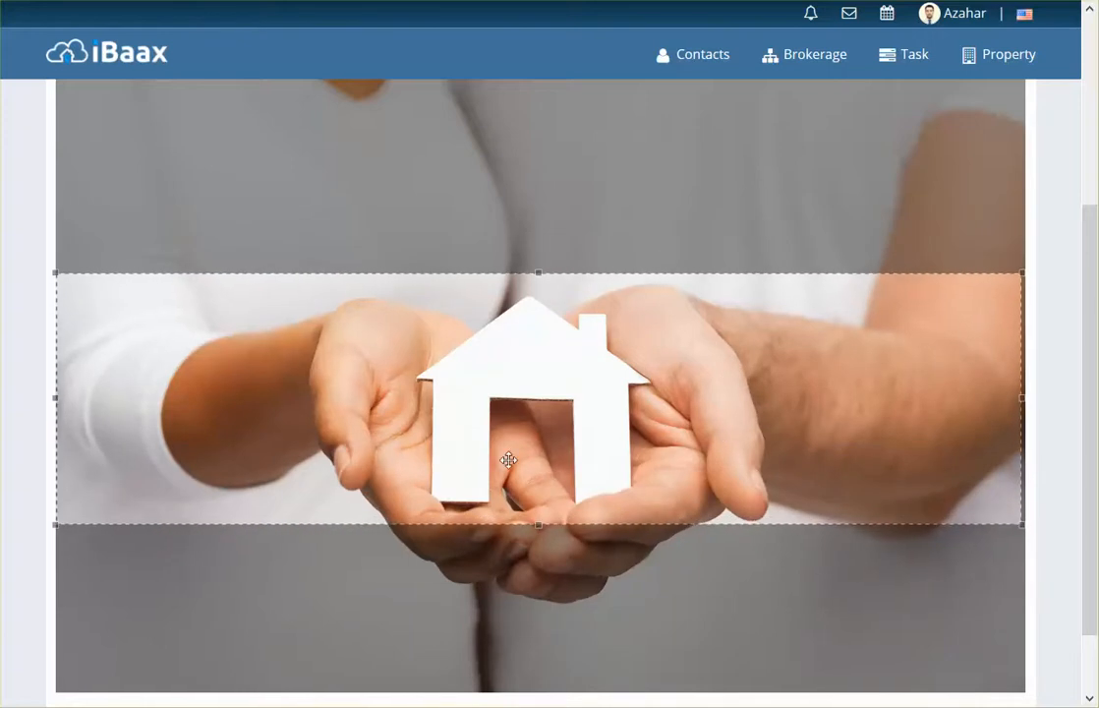
pyautogui.scroll(-1, 386, 520)
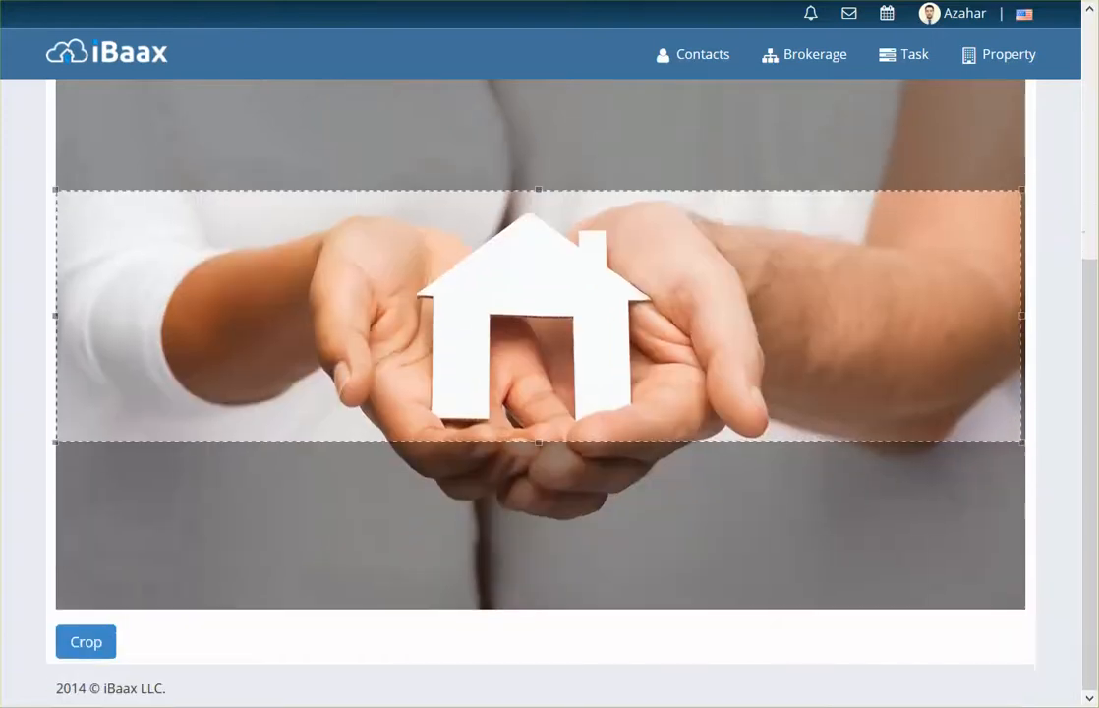
pyautogui.click(105, 643)
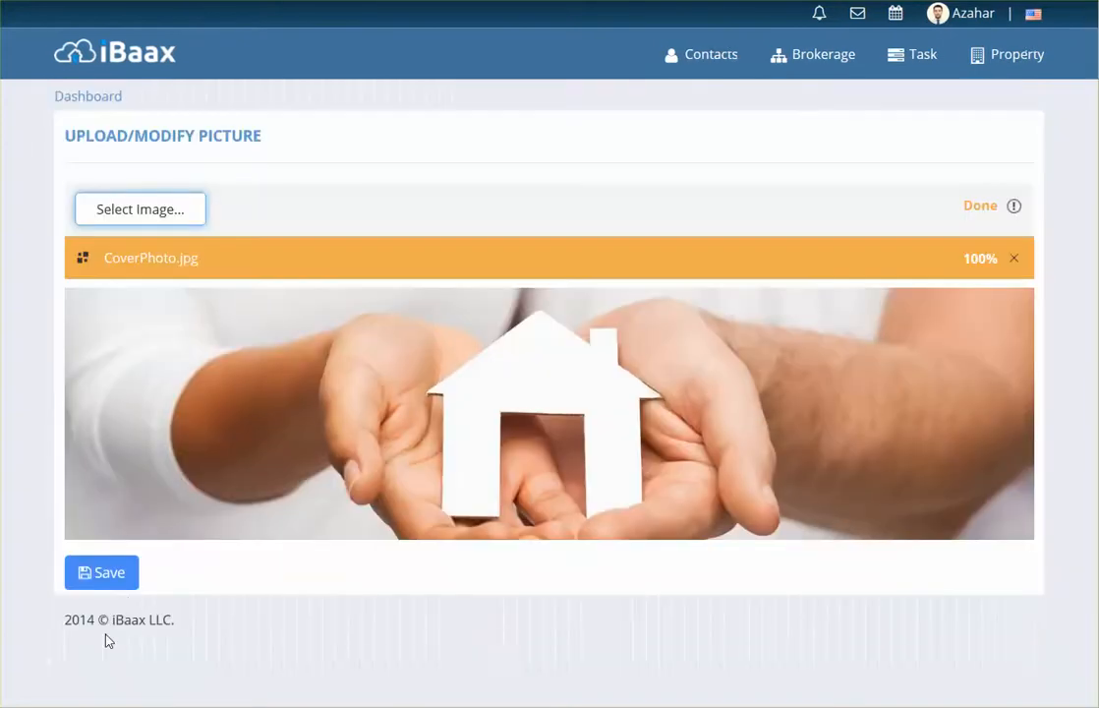
pyautogui.click(108, 572)
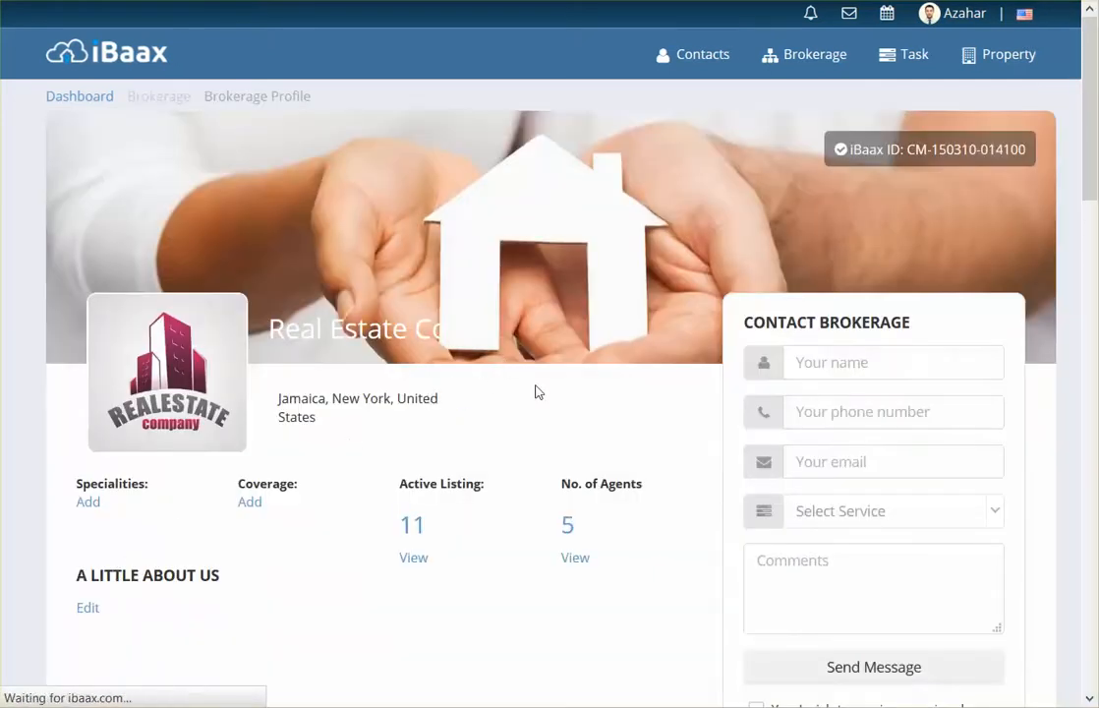
pyautogui.moveTo(722, 234)
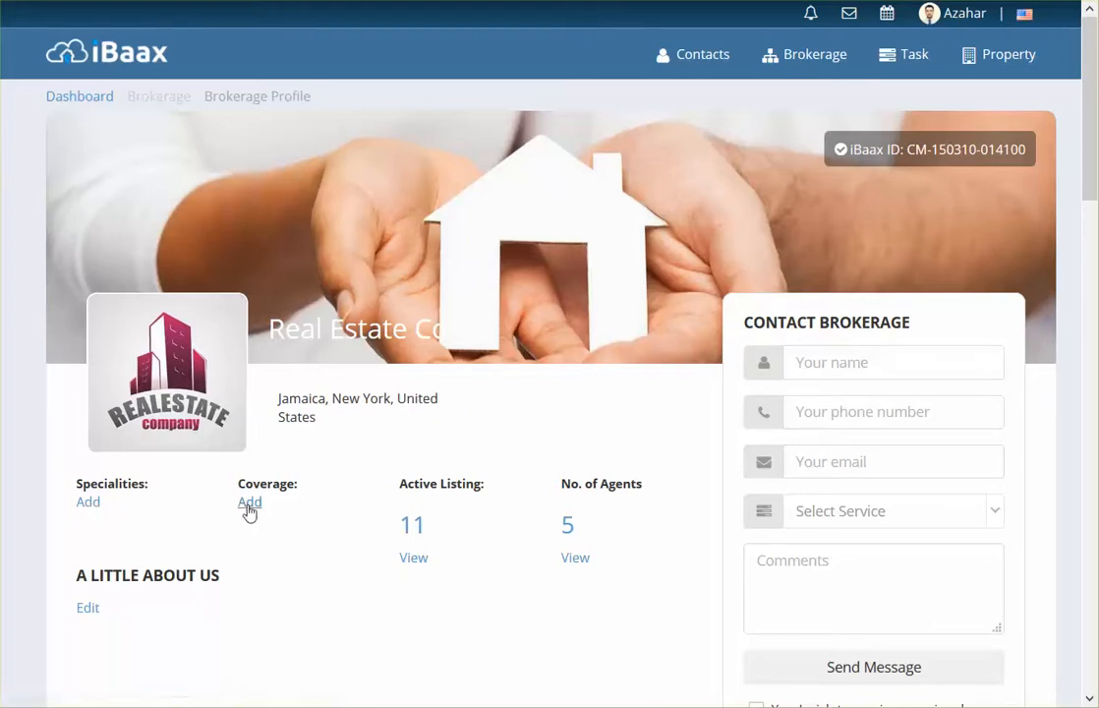
# Step: Add the Foreclosure, Luxury Homes and Residential Sales specialities to Real Estate Co
pyautogui.click(102, 509)
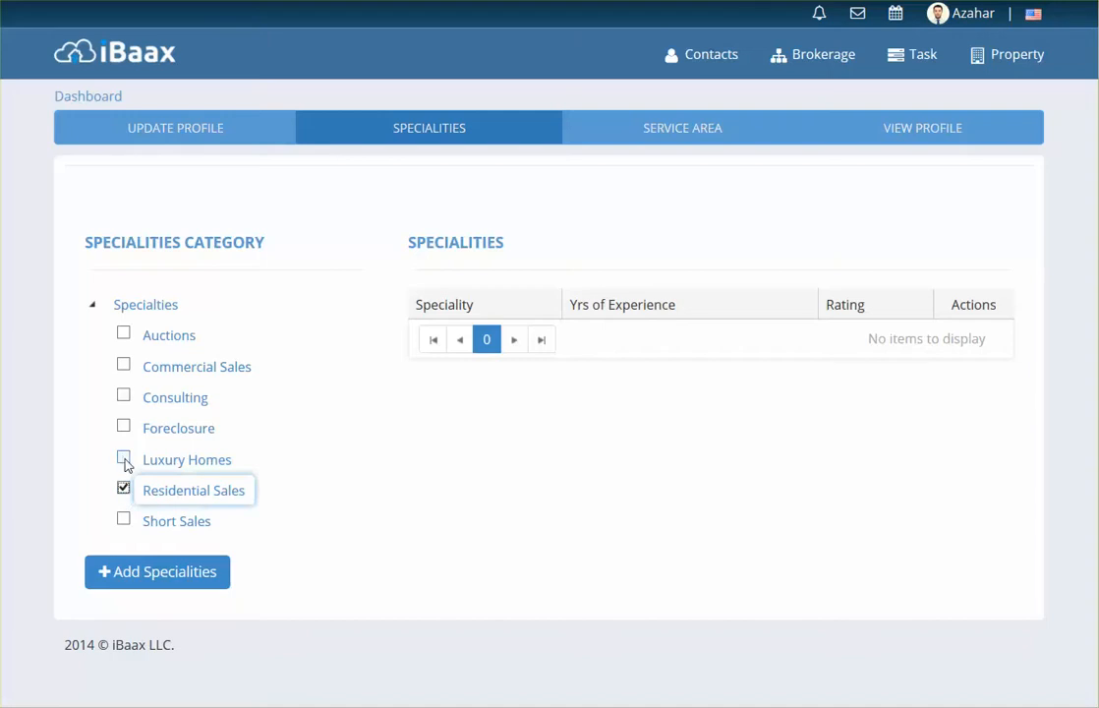
pyautogui.click(124, 458)
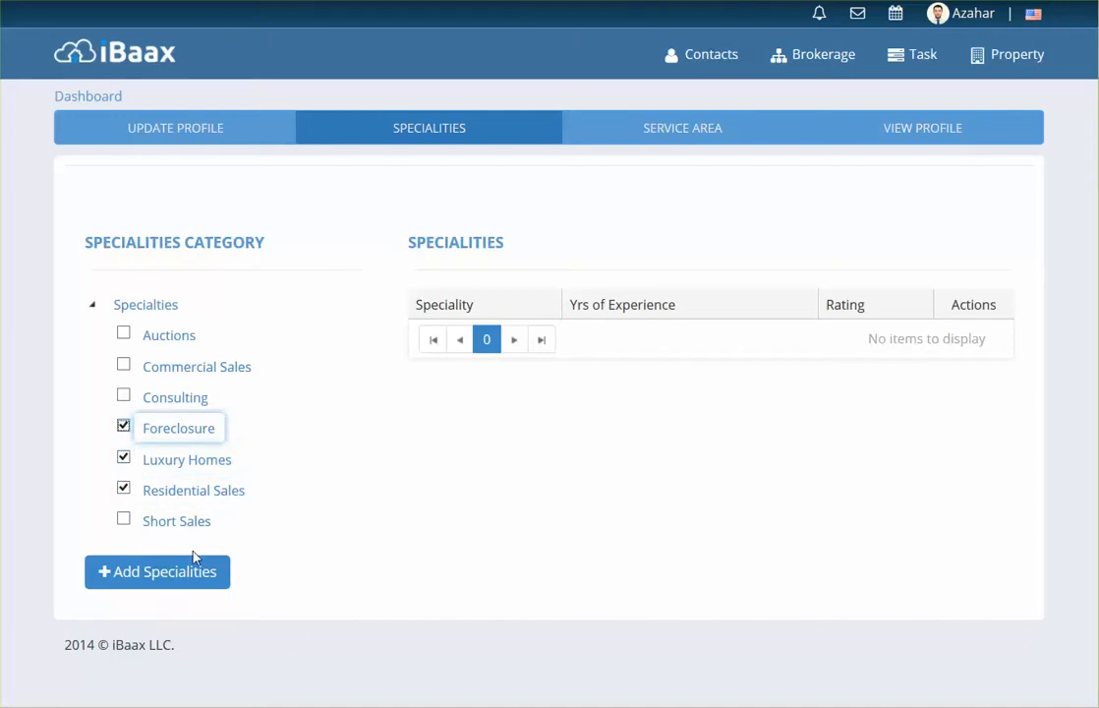
pyautogui.click(193, 571)
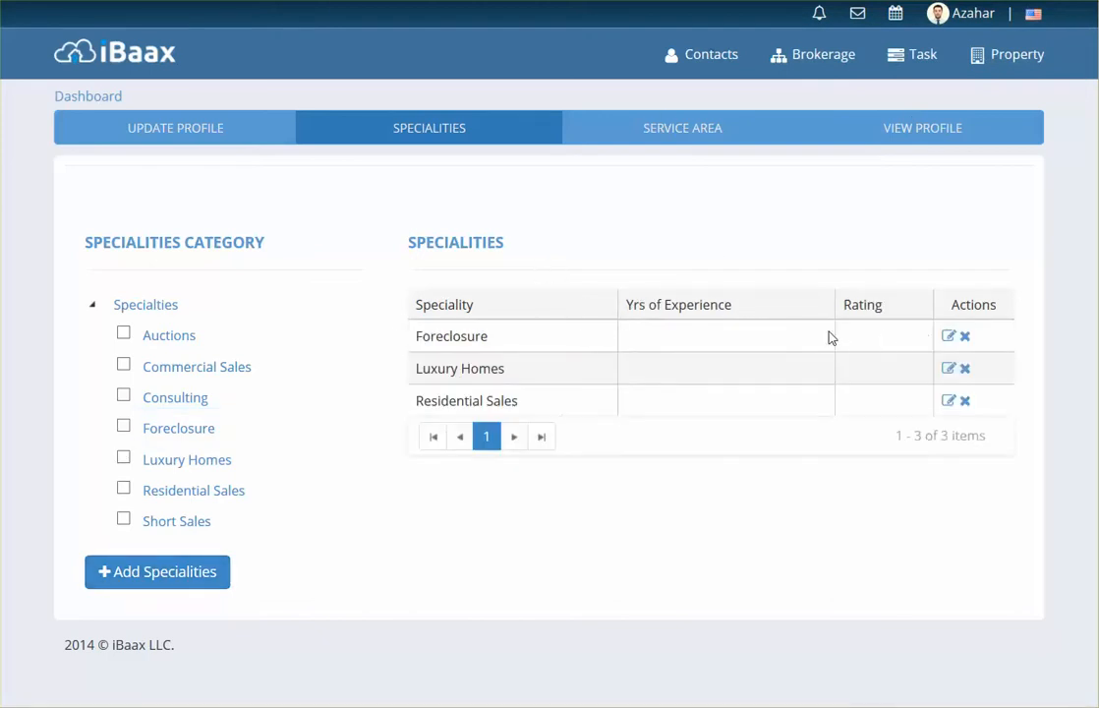
pyautogui.click(947, 336)
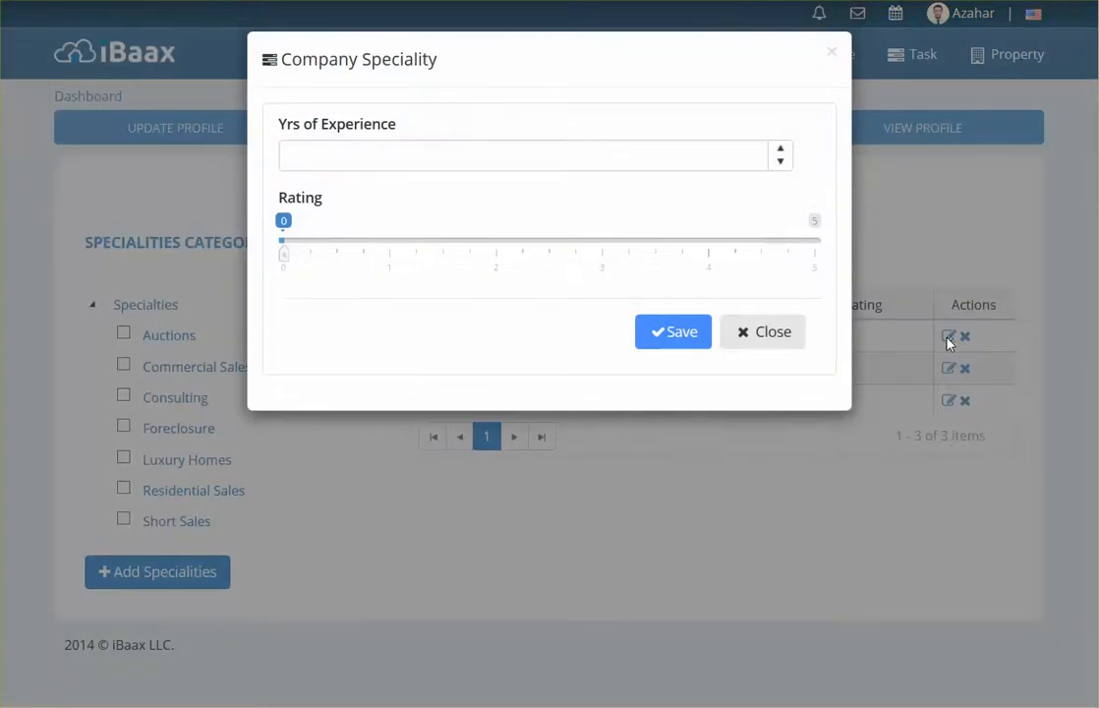
# Step: Give Foreclosure 10 years of experience and a 4-star rating
pyautogui.click(779, 149)
pyautogui.doubleClick(779, 150)
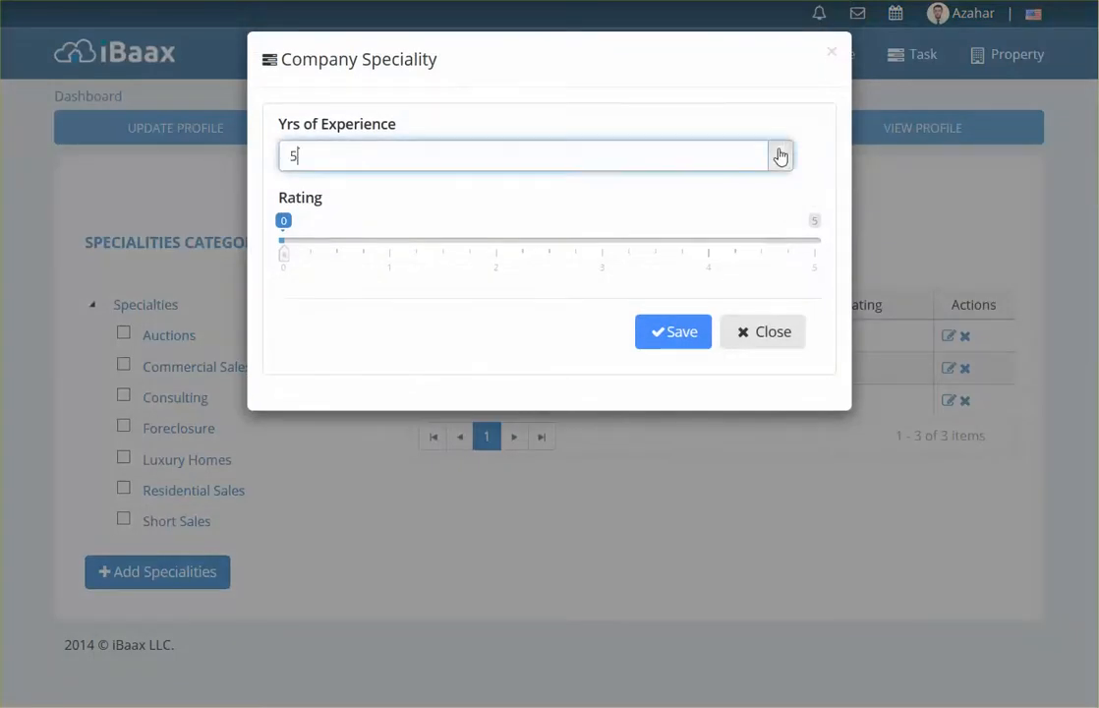
pyautogui.click(778, 150)
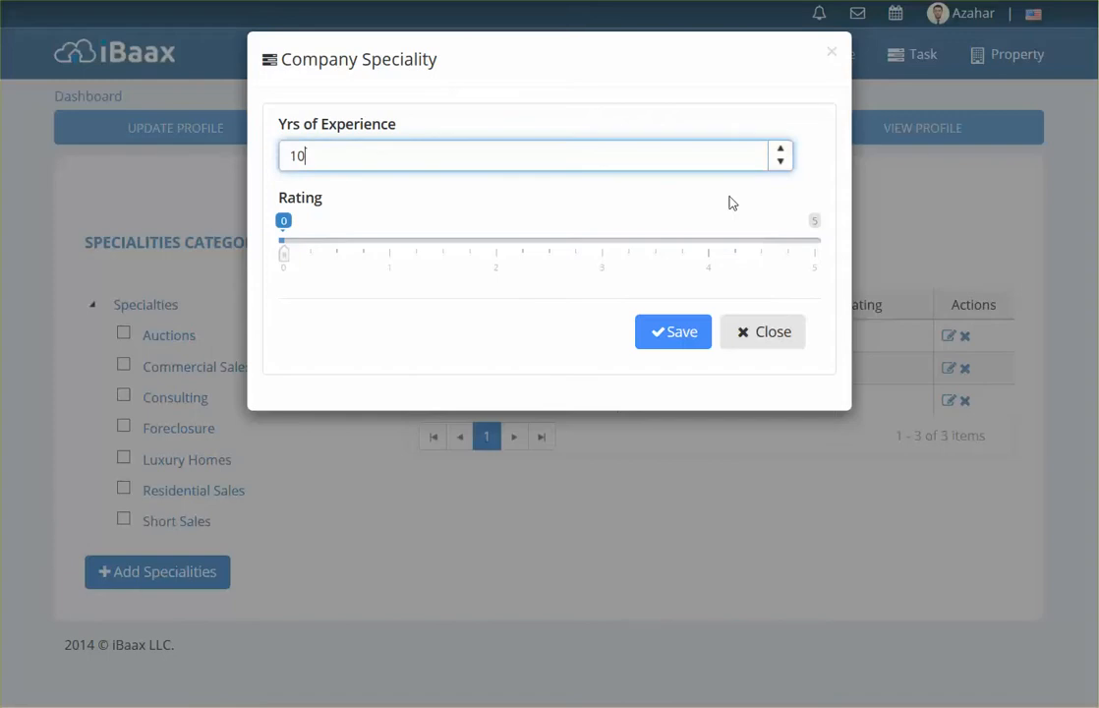
pyautogui.moveTo(284, 260); pyautogui.dragTo(810, 276)
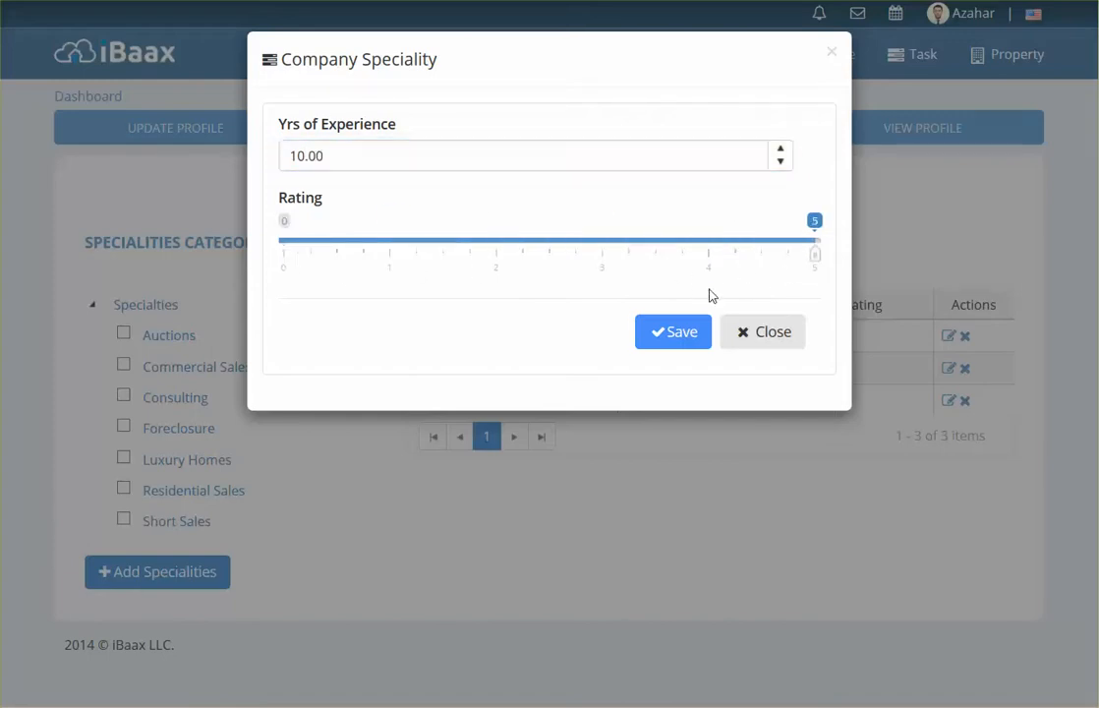
pyautogui.click(688, 333)
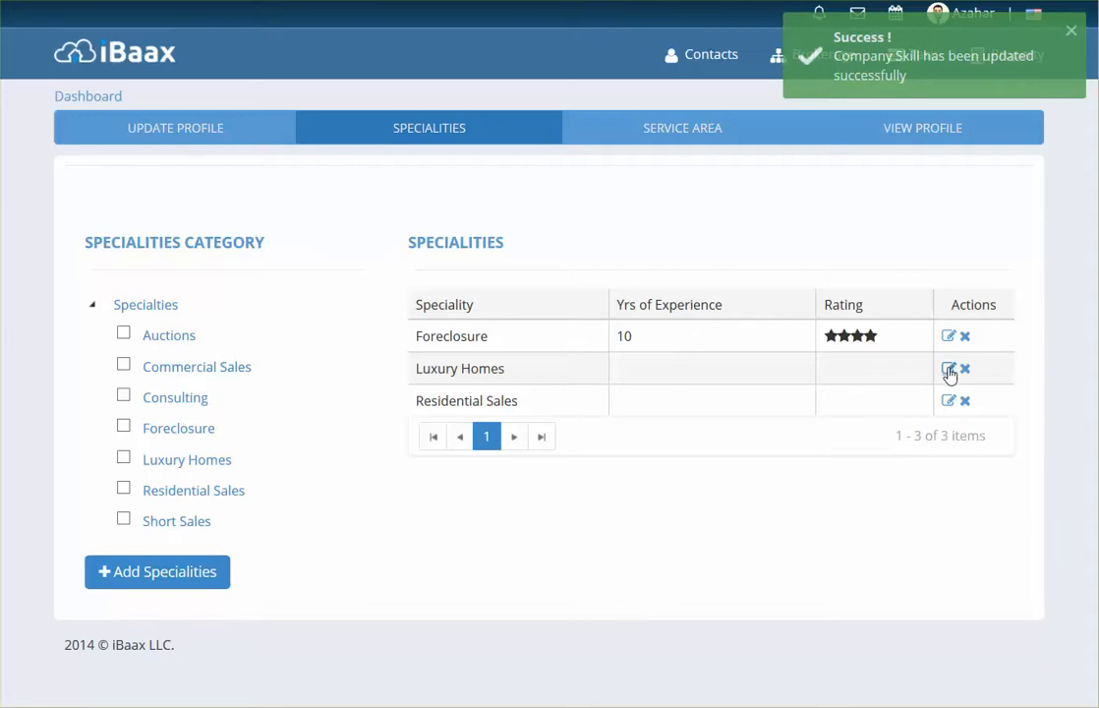
# Step: Give Luxury Homes 5 years of experience and a 3-star rating
pyautogui.click(949, 369)
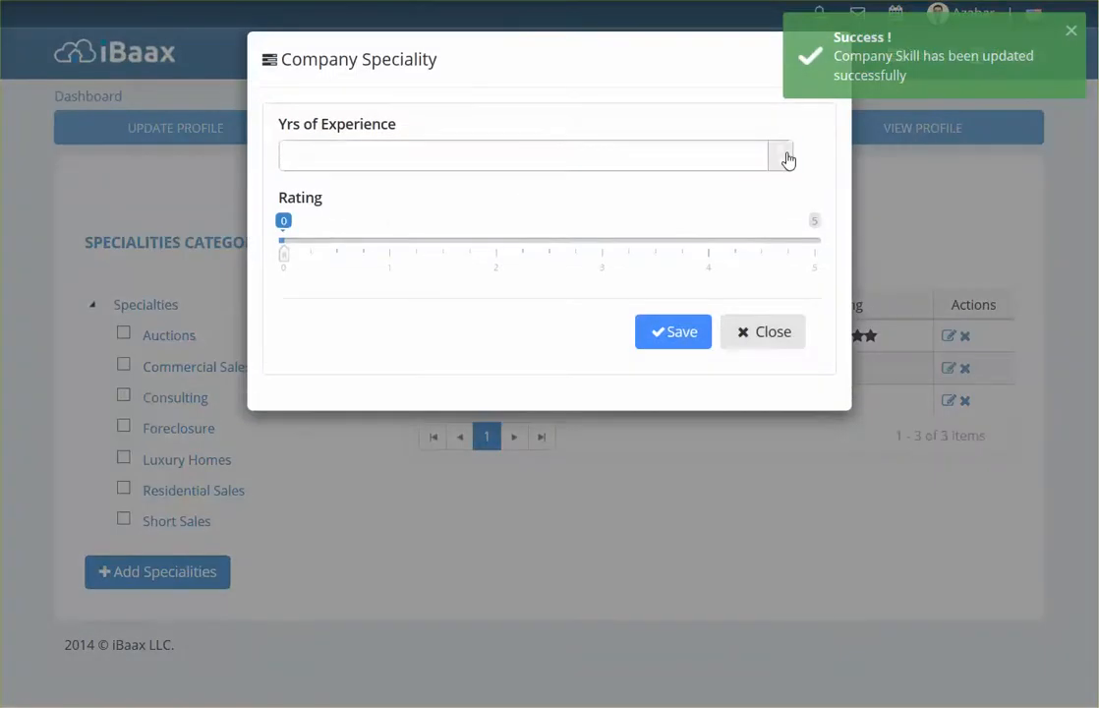
pyautogui.click(783, 149)
pyautogui.click(783, 149)
pyautogui.click(783, 149)
pyautogui.click(784, 150)
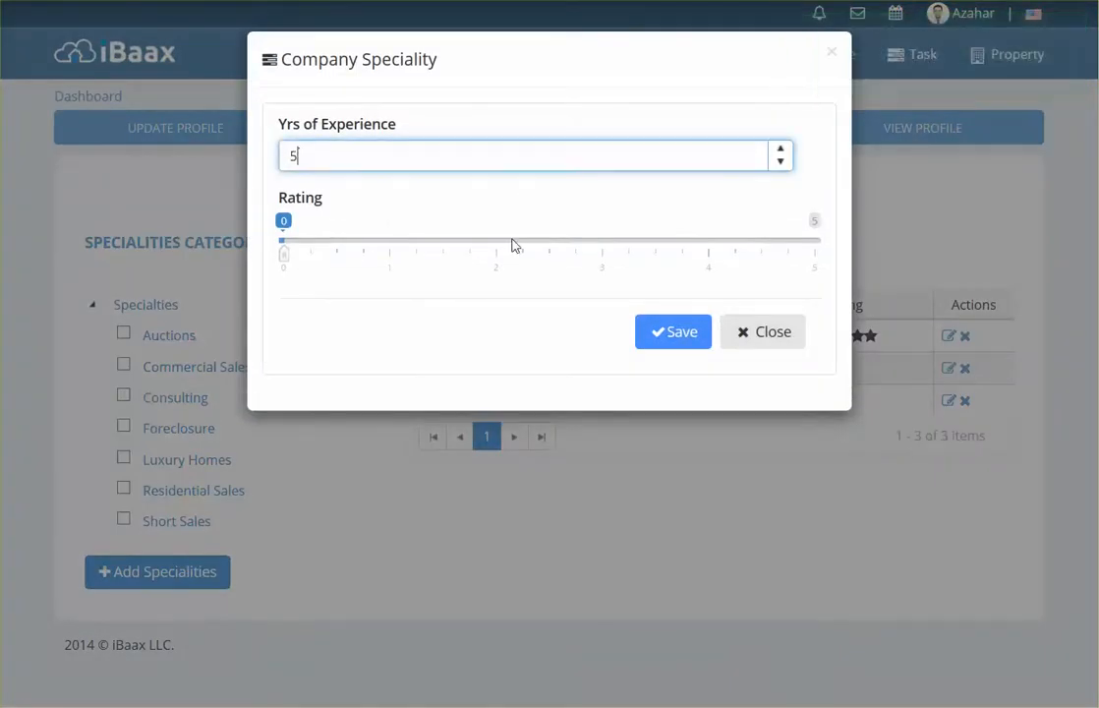
pyautogui.moveTo(282, 260); pyautogui.dragTo(692, 279)
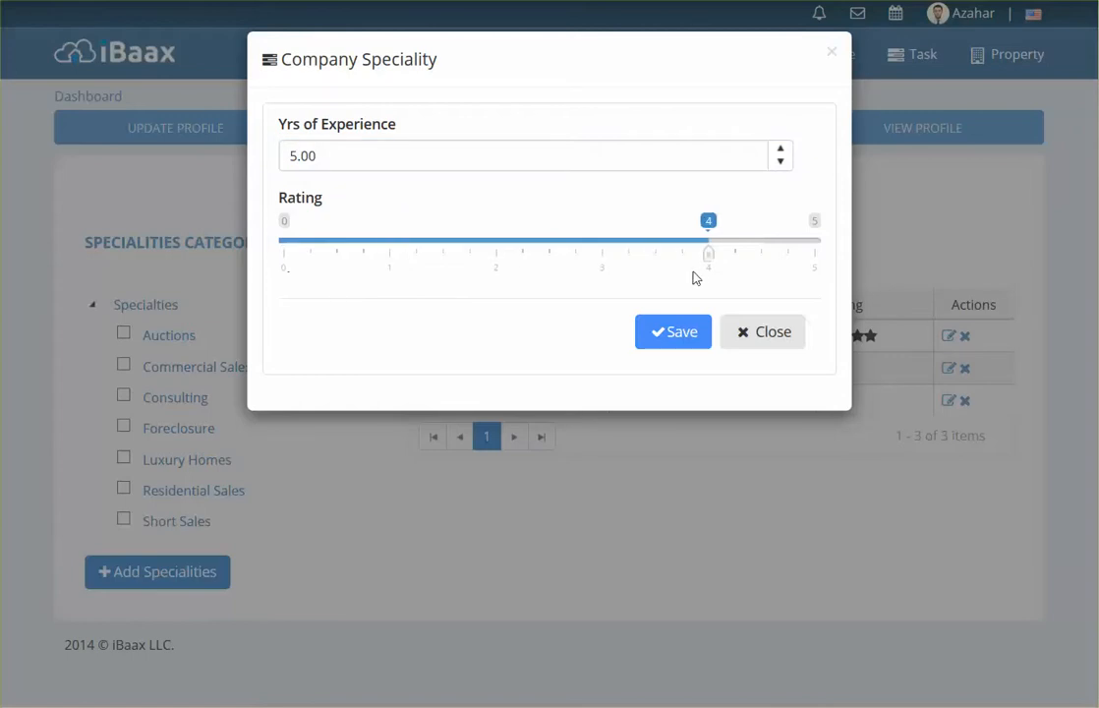
pyautogui.click(688, 337)
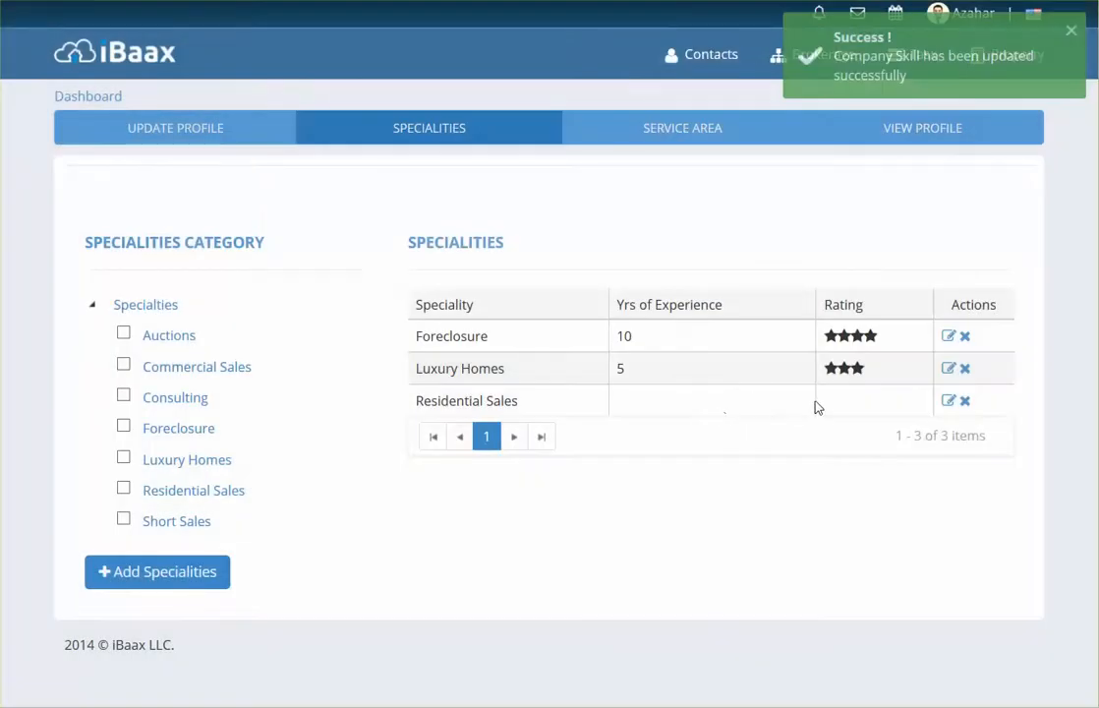
# Step: Give Residential Sales 10 years of experience and a 4-star rating
pyautogui.click(947, 401)
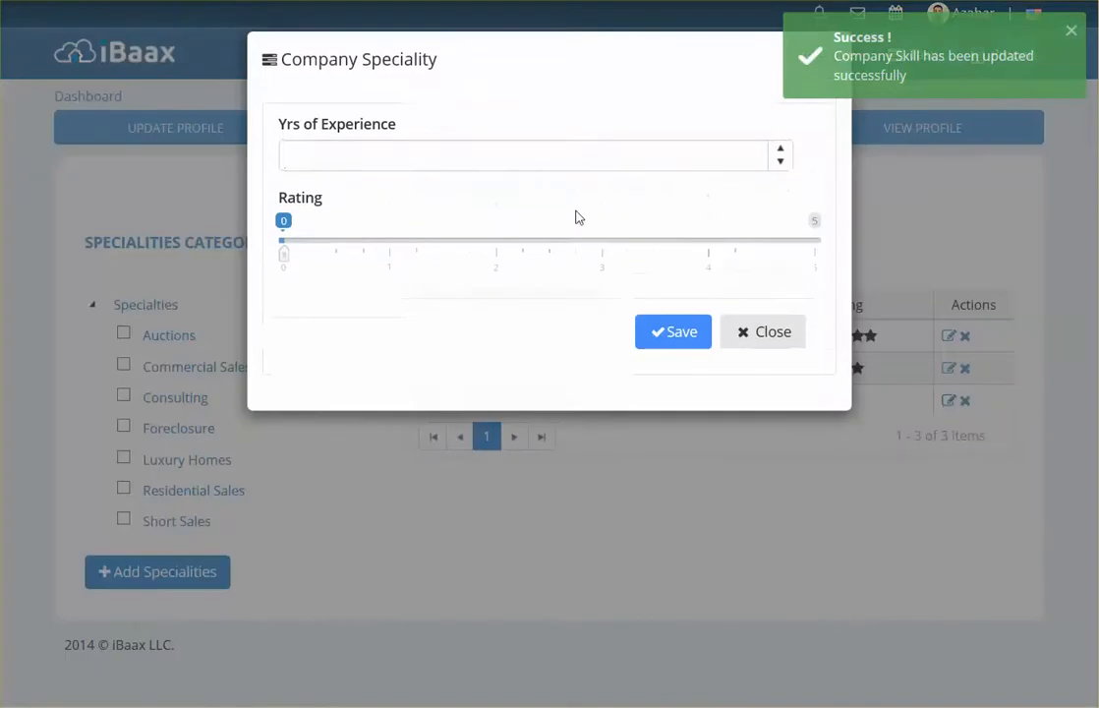
pyautogui.click(779, 150)
pyautogui.click(779, 150)
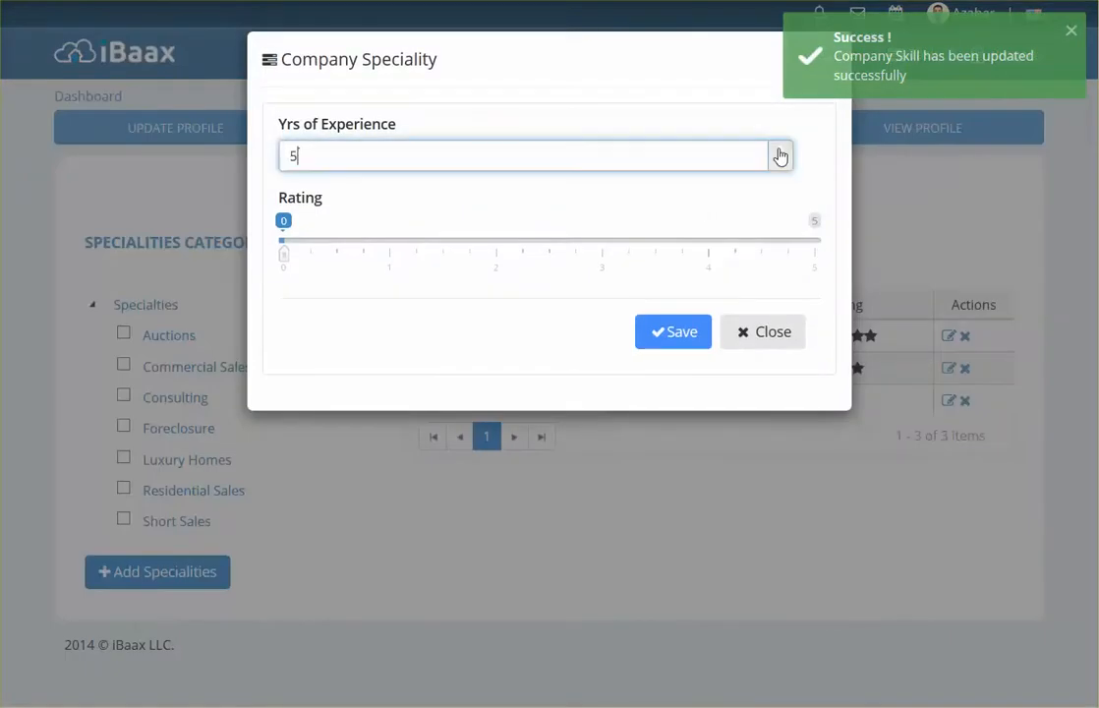
pyautogui.click(779, 151)
pyautogui.click(779, 150)
pyautogui.click(779, 150)
pyautogui.moveTo(289, 256); pyautogui.dragTo(835, 285)
pyautogui.click(662, 331)
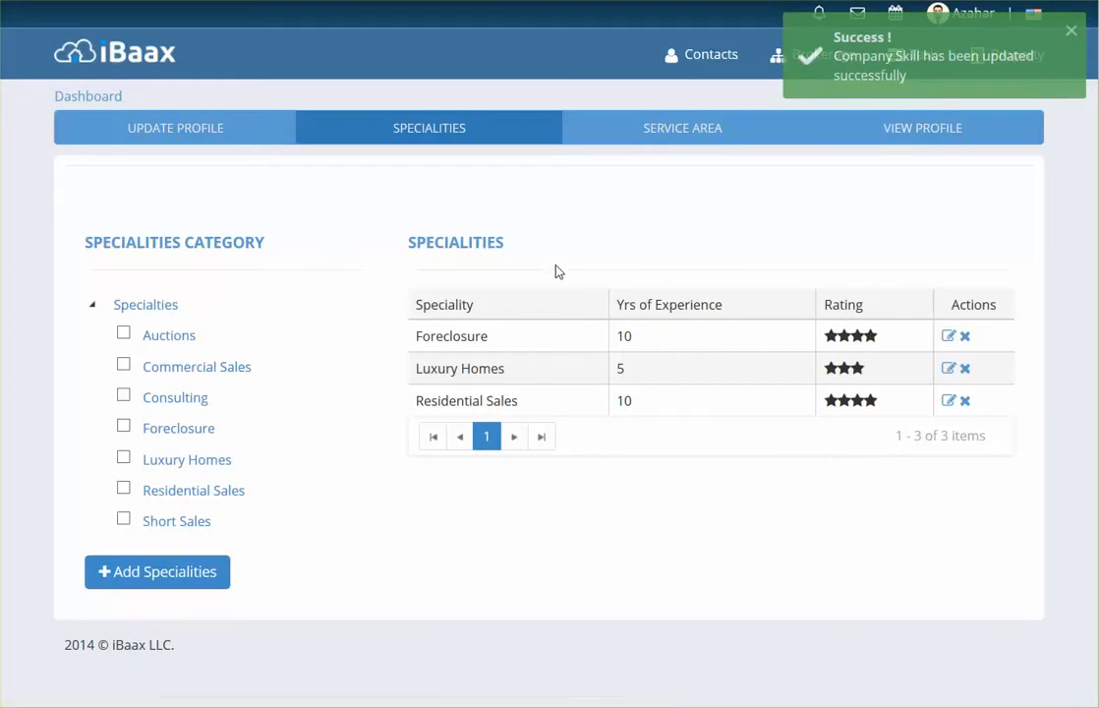
# Step: On the Service Area tab, add Astoria, New York, United States with a 10-mile radius
pyautogui.click(672, 135)
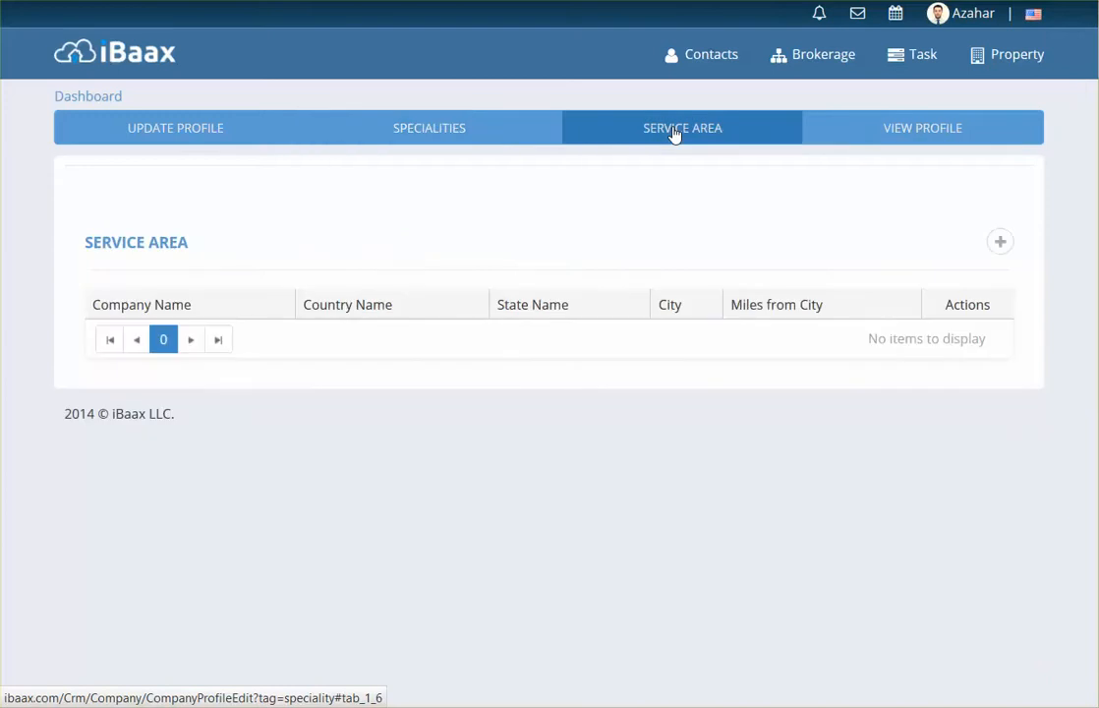
pyautogui.click(1000, 244)
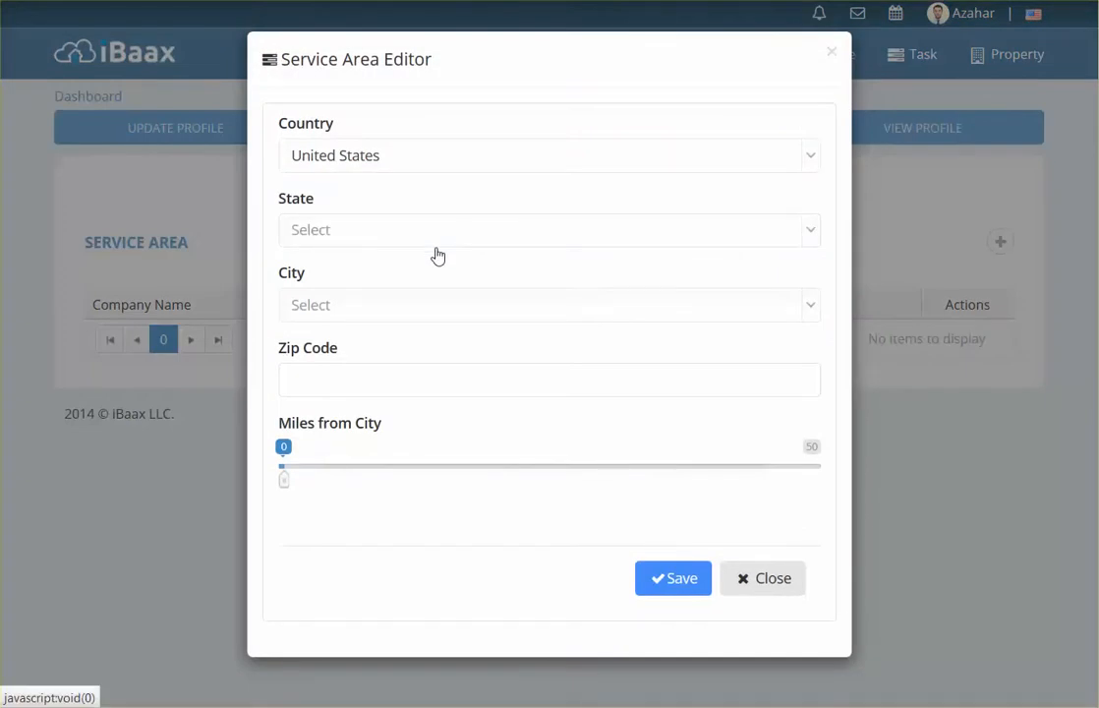
pyautogui.click(366, 241)
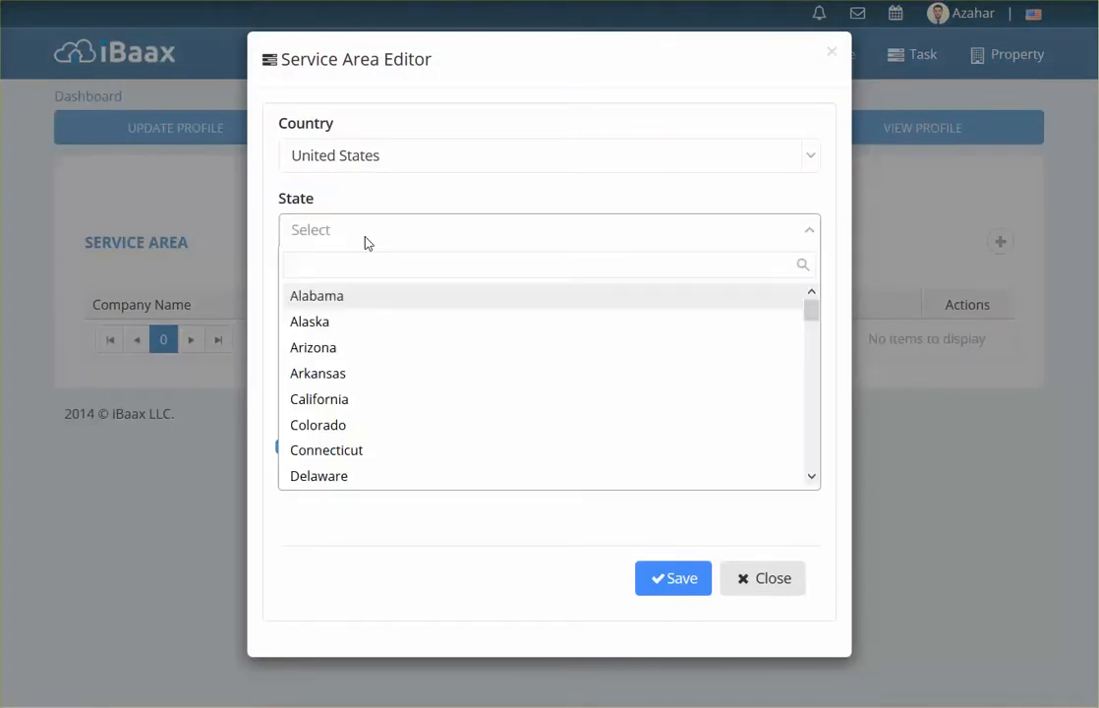
pyautogui.write('new')
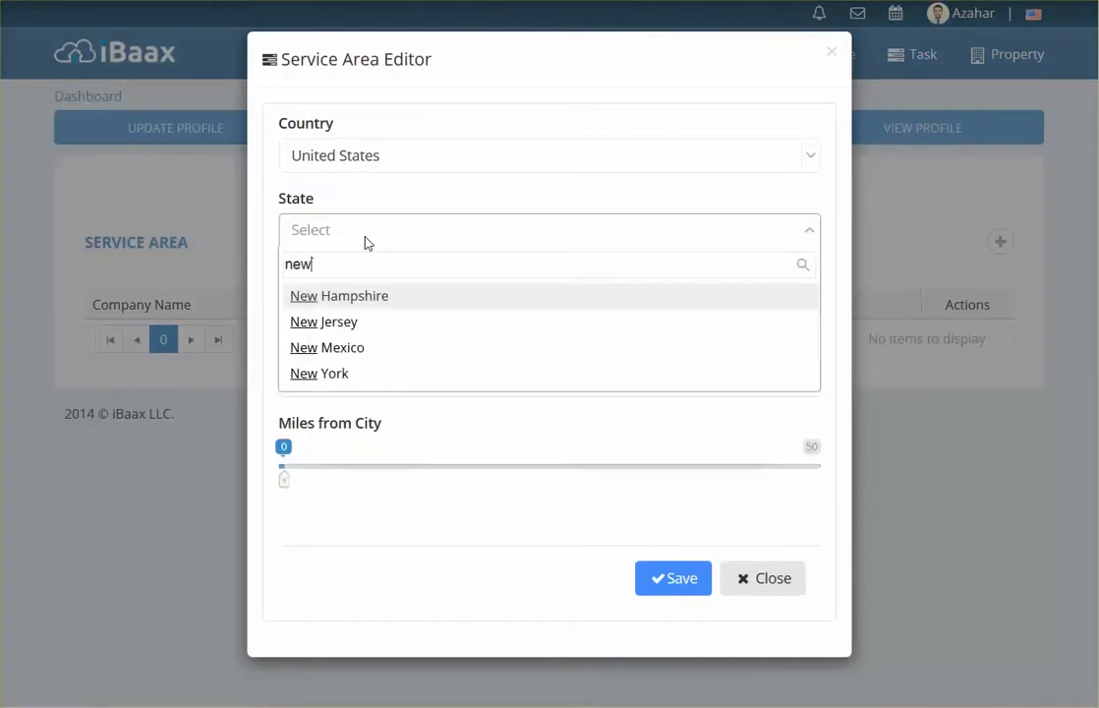
pyautogui.click(319, 374)
pyautogui.click(368, 313)
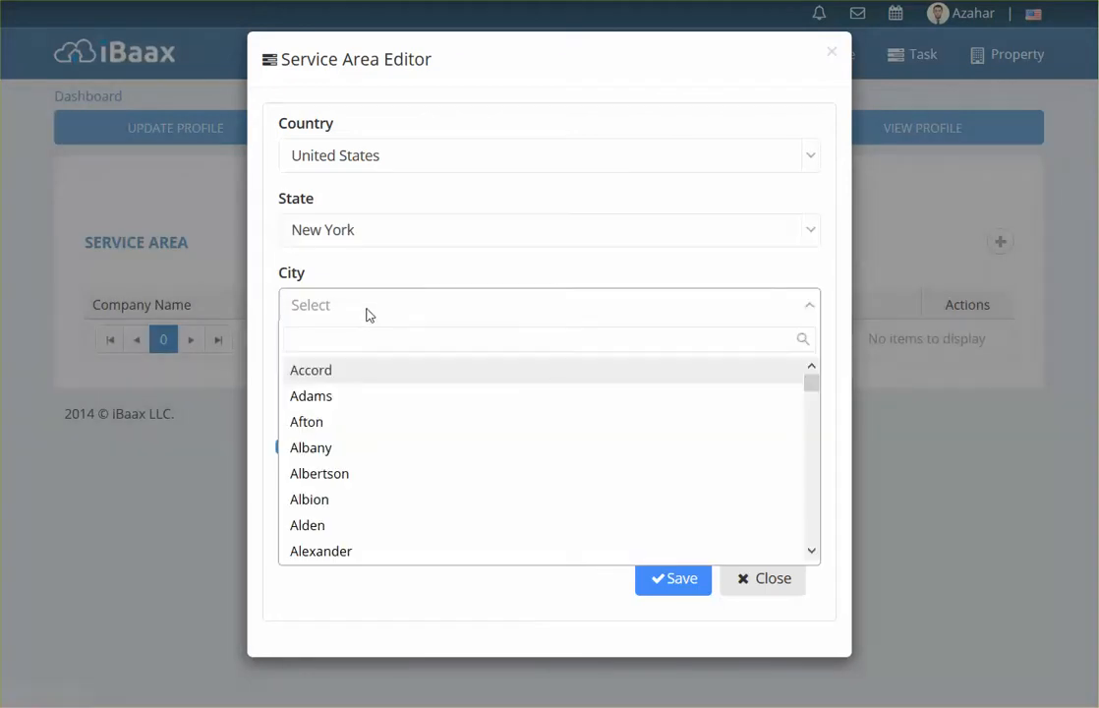
pyautogui.write('asto')
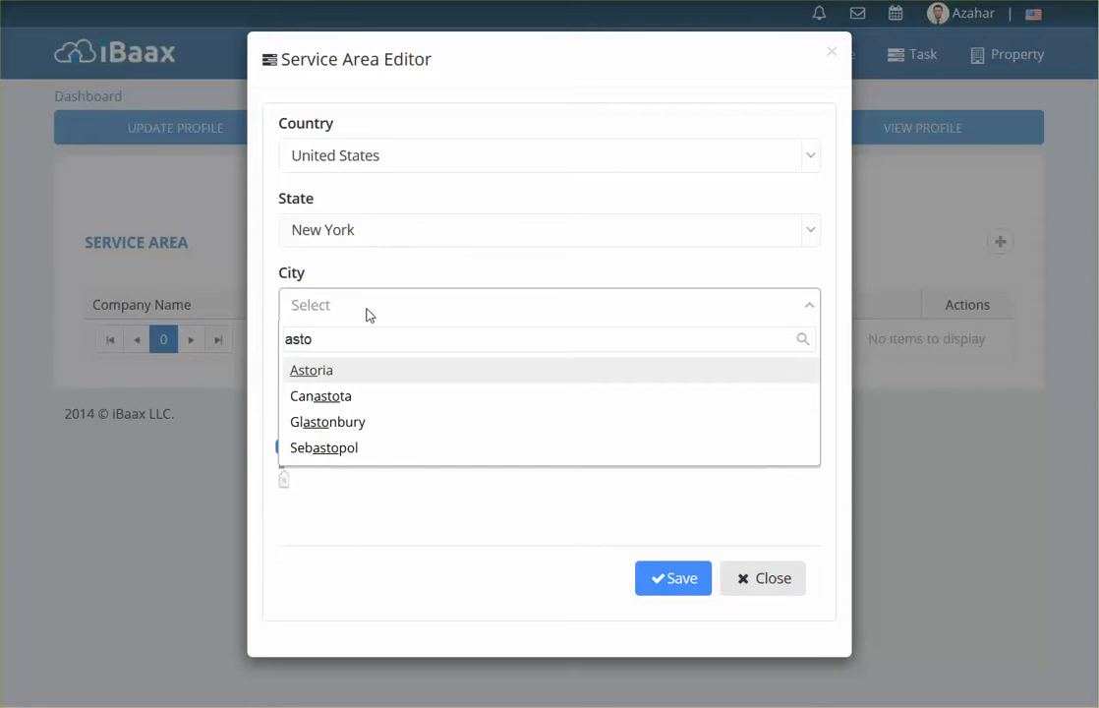
pyautogui.click(317, 369)
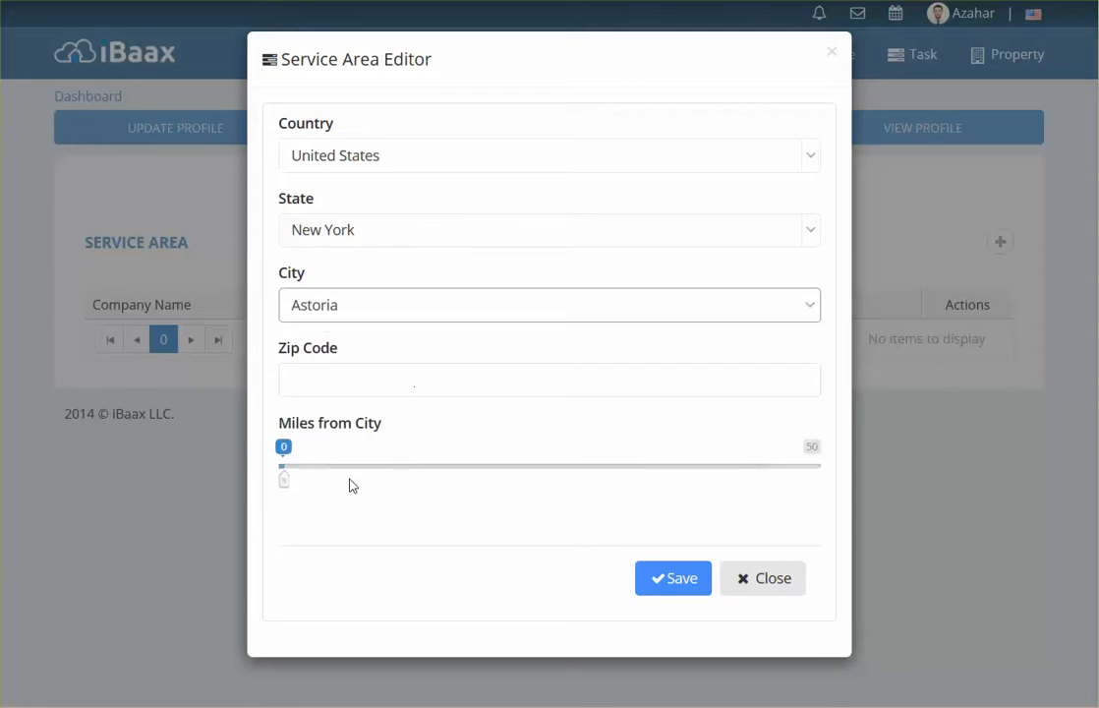
pyautogui.click(388, 472)
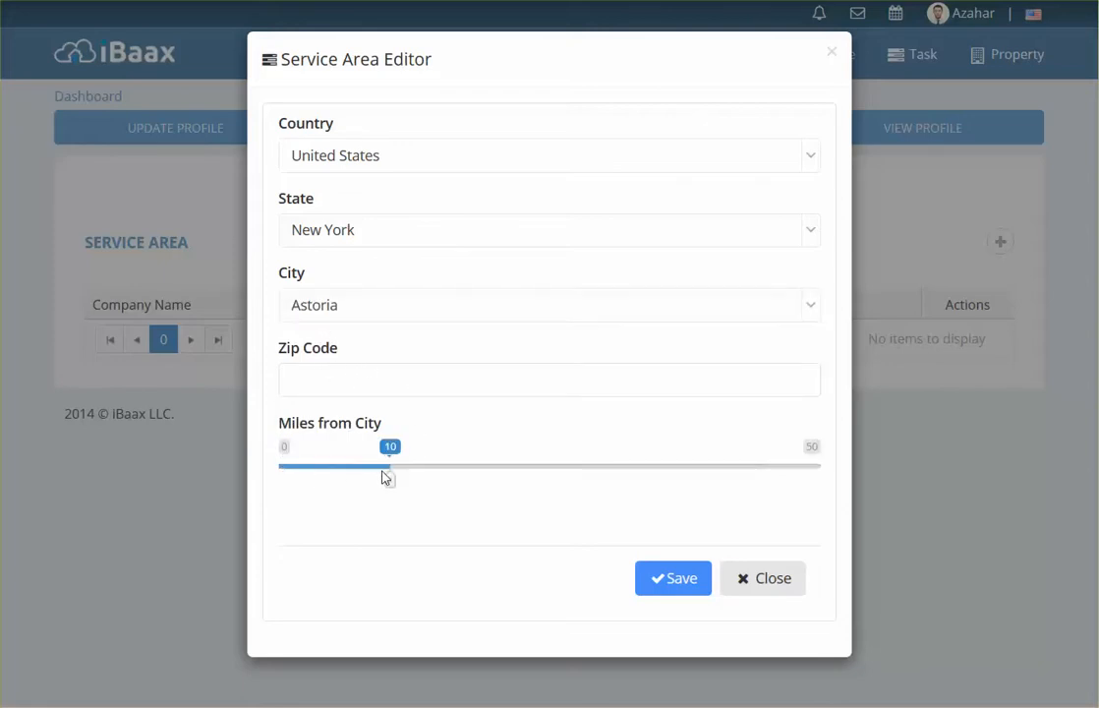
pyautogui.click(672, 581)
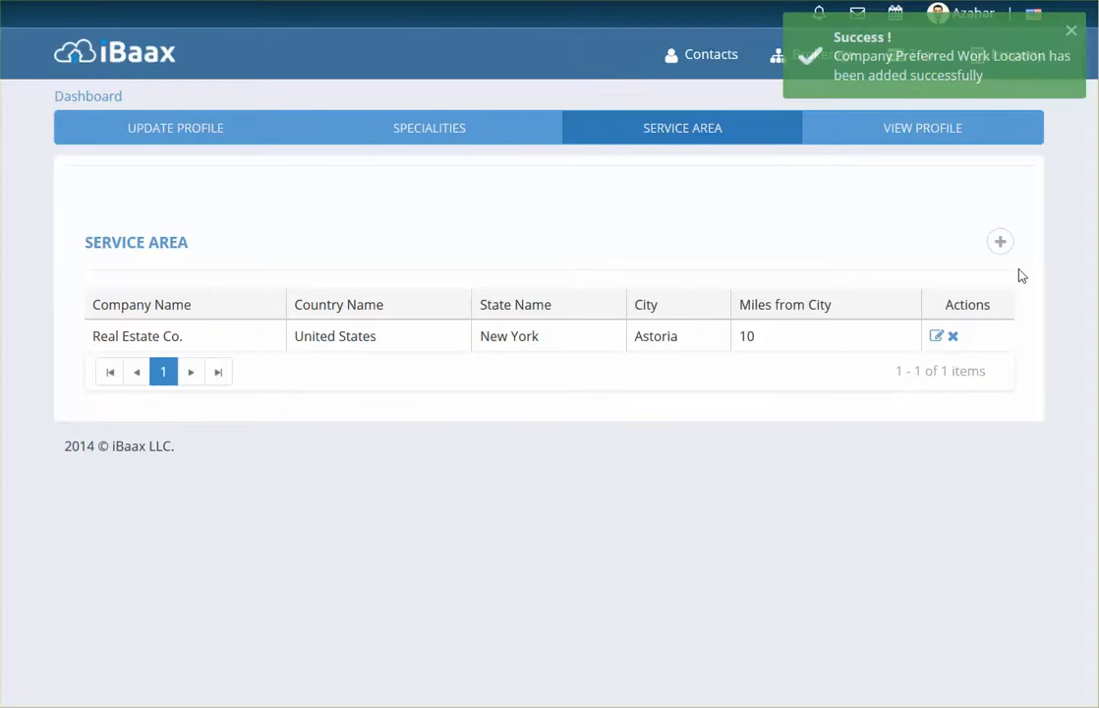
# Step: Add a second service area for Manhattan, New York, set to 15 miles from the city
pyautogui.click(999, 241)
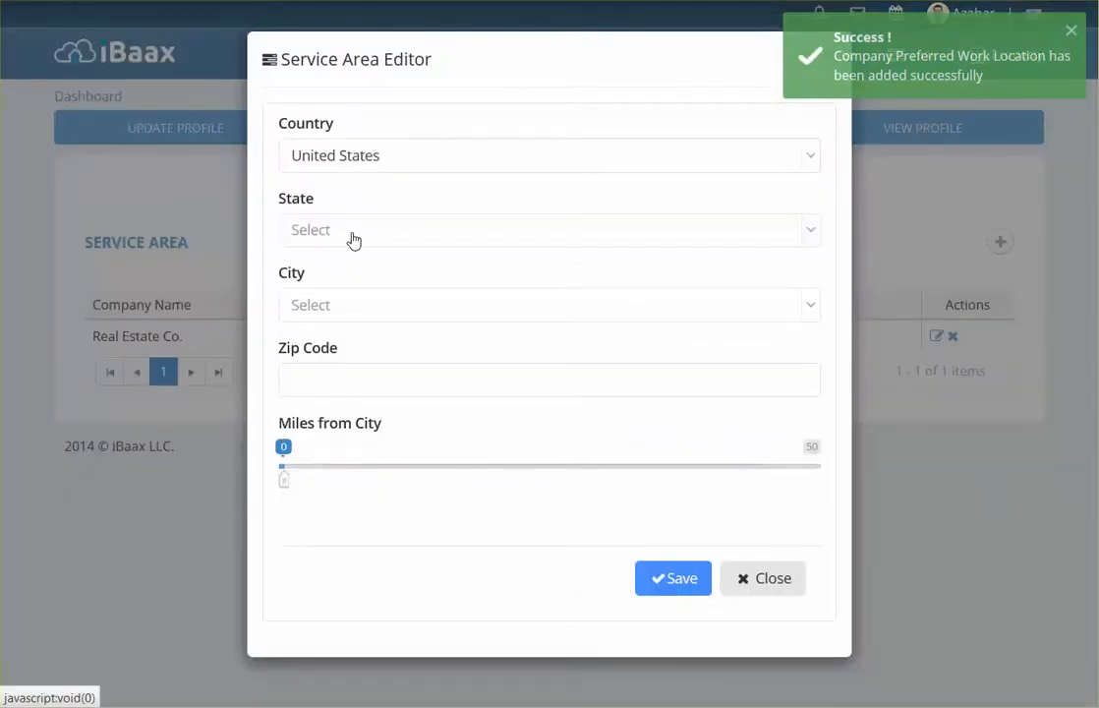
pyautogui.click(353, 240)
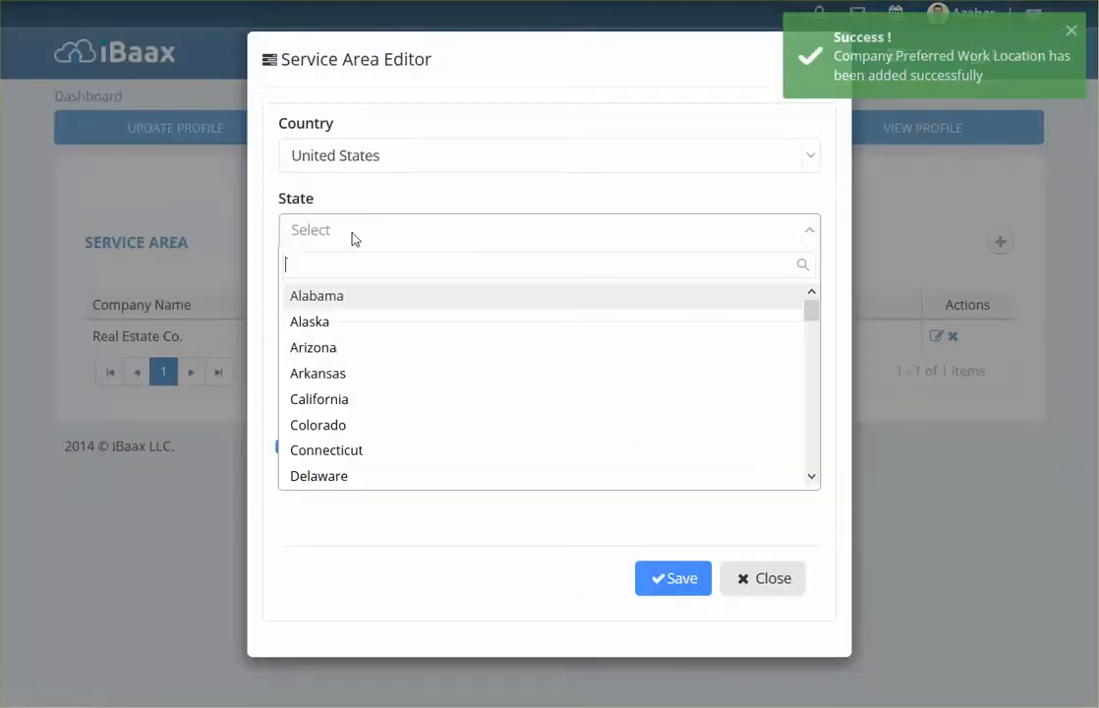
pyautogui.write('new')
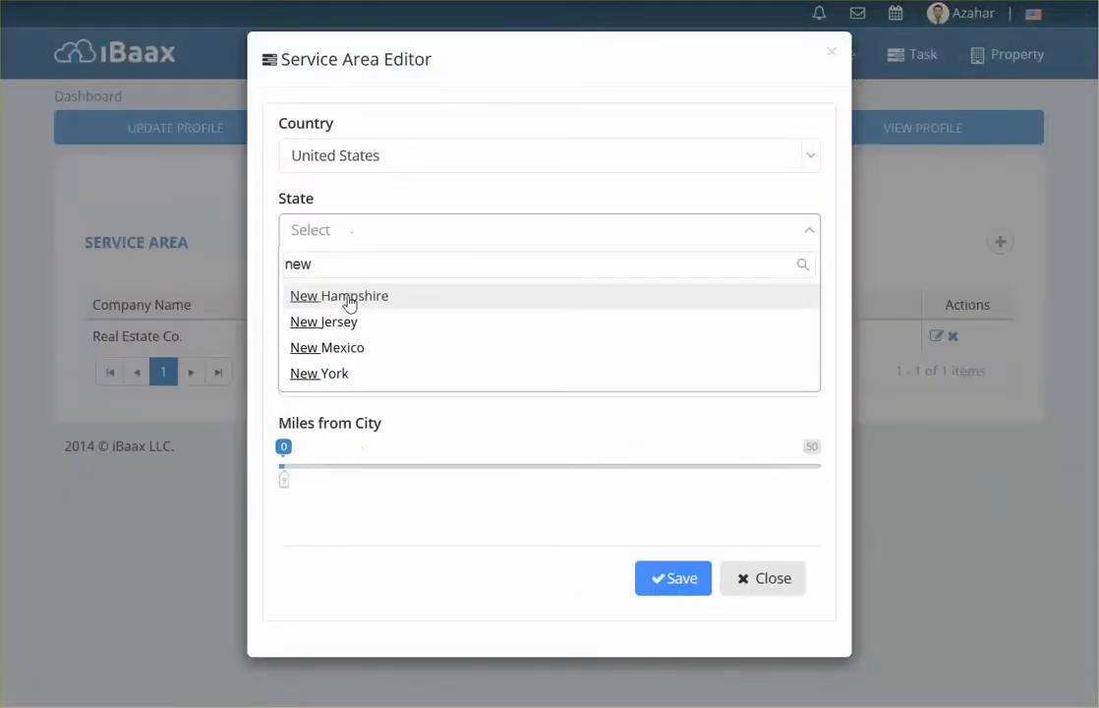
pyautogui.click(321, 374)
pyautogui.click(363, 308)
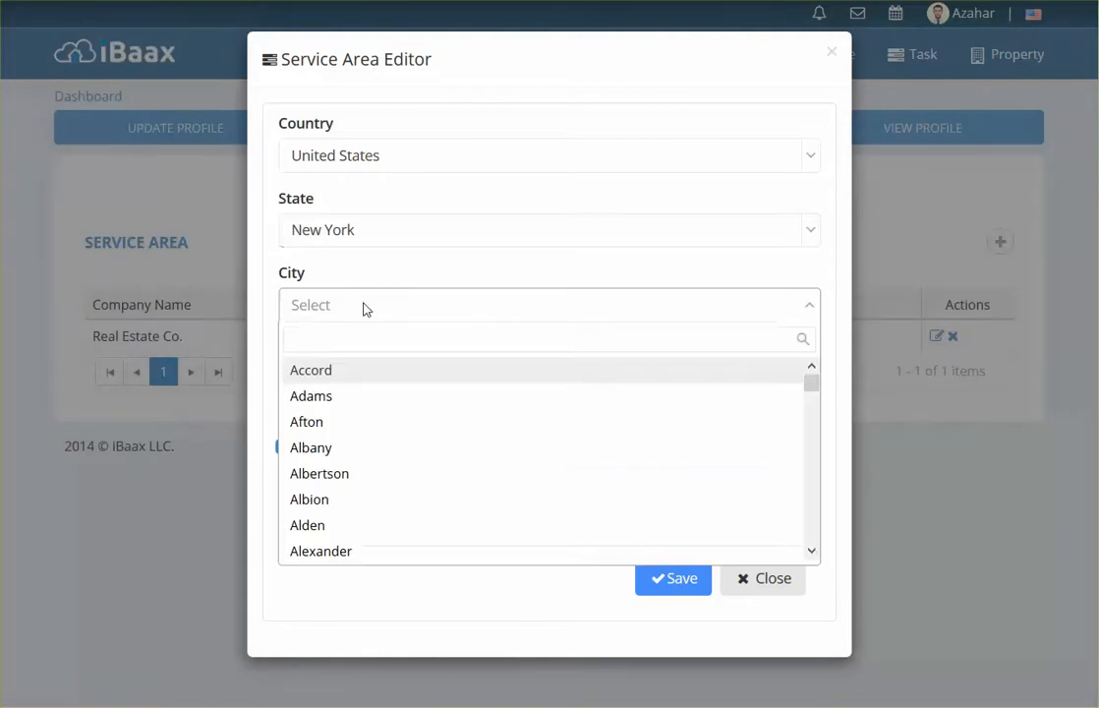
pyautogui.write('man')
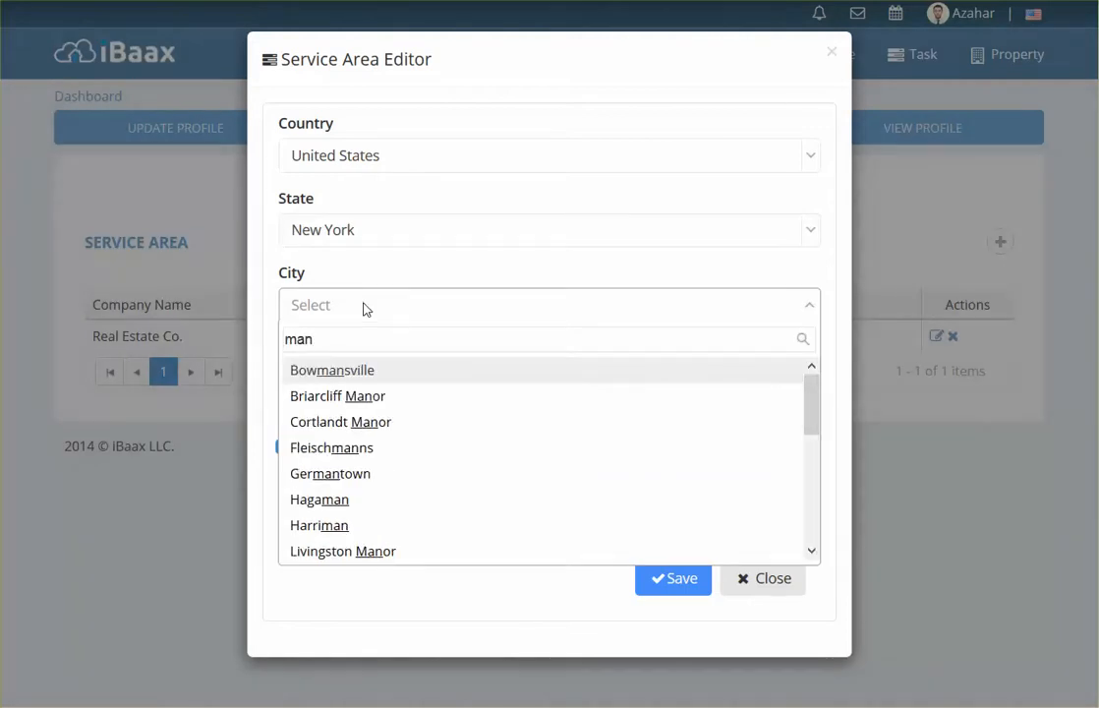
pyautogui.click(362, 308)
pyautogui.click(364, 309)
pyautogui.write('h')
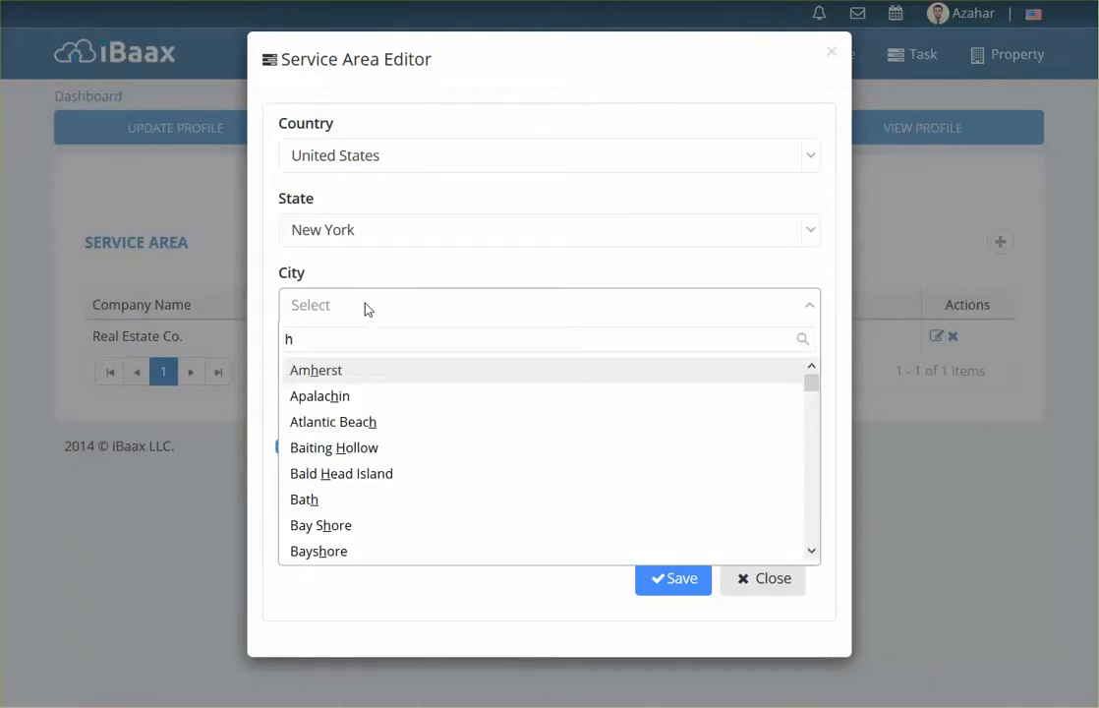
pyautogui.press('BackSpace')
pyautogui.write('manh')
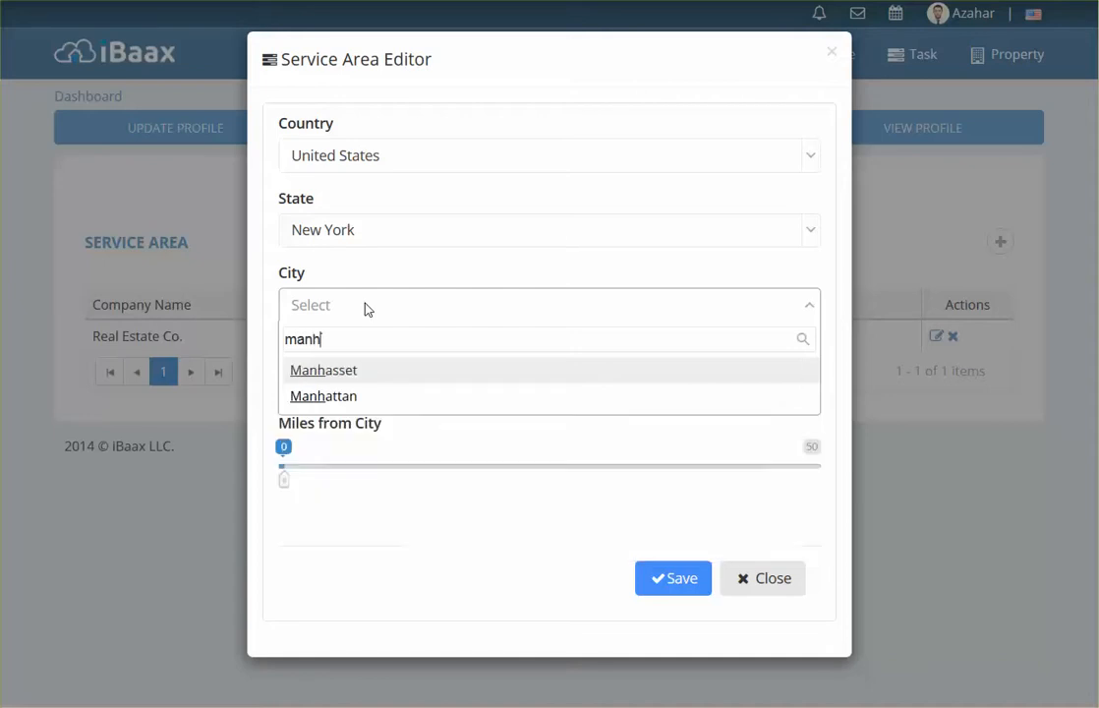
pyautogui.click(320, 395)
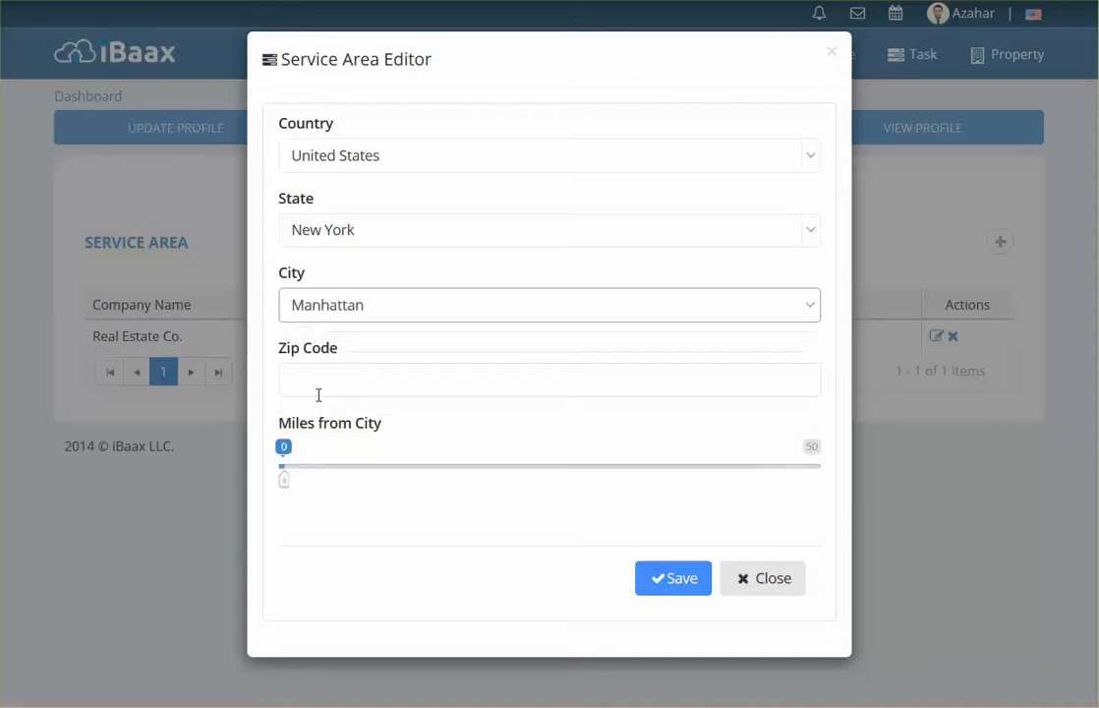
pyautogui.moveTo(287, 485); pyautogui.dragTo(449, 488)
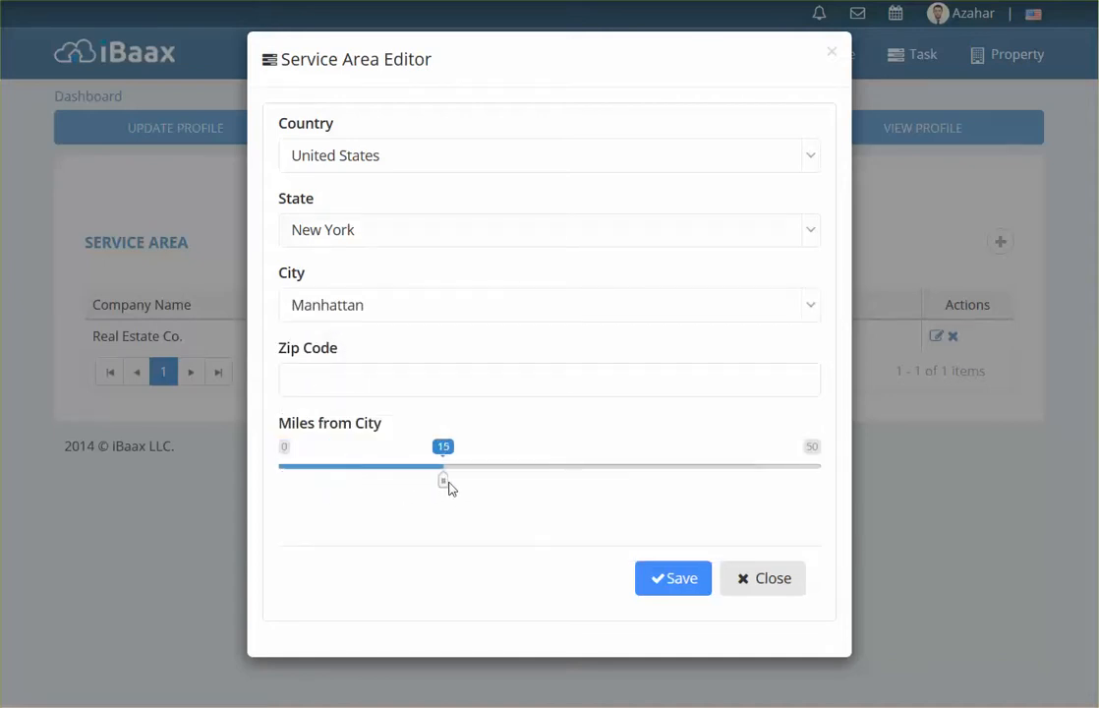
pyautogui.click(666, 581)
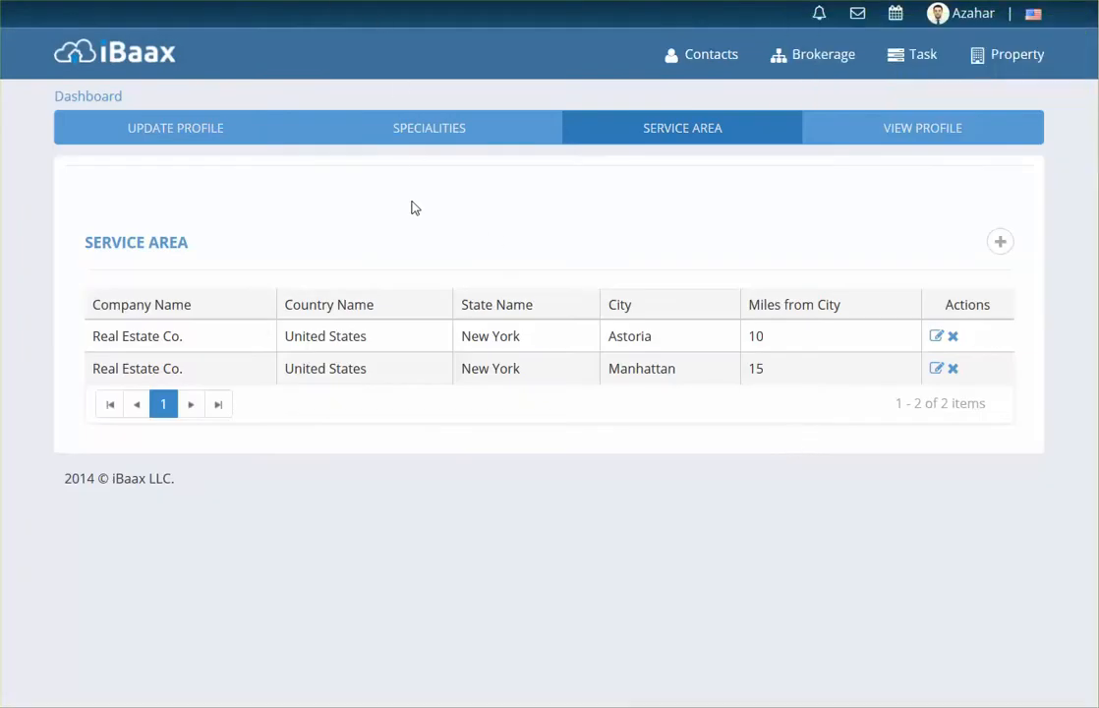
# Step: Switch to VIEW PROFILE to review the Coverage list showing Astoria and Manhattan
pyautogui.click(930, 145)
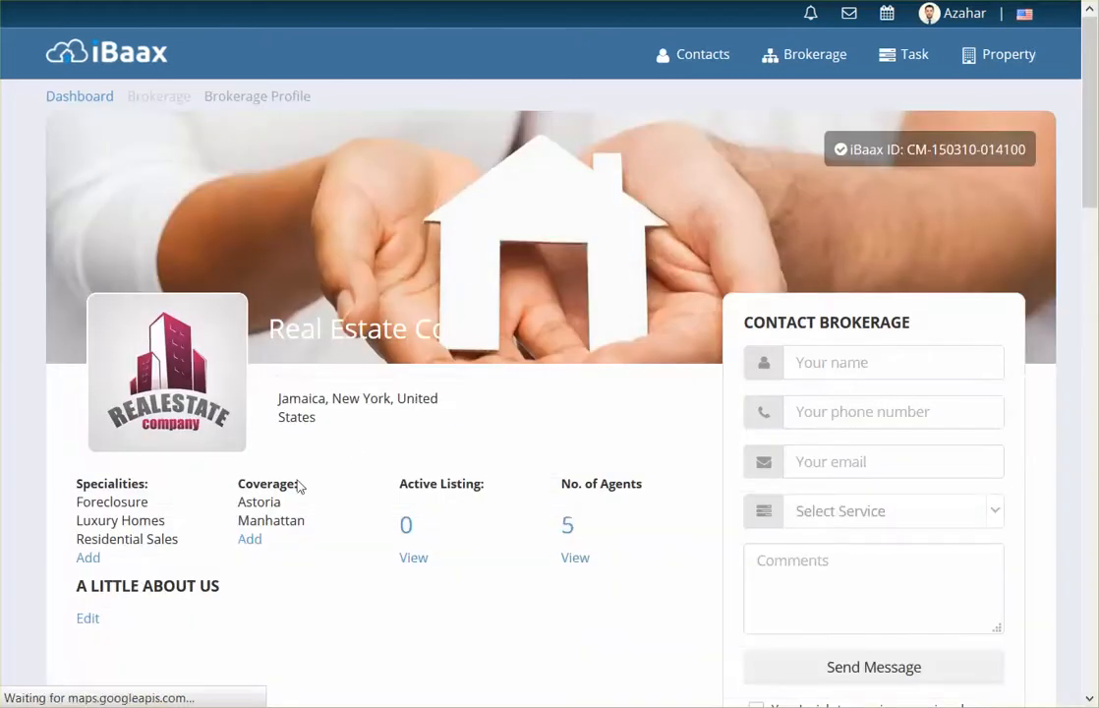
pyautogui.moveTo(247, 484); pyautogui.dragTo(298, 486)
pyautogui.click(277, 501)
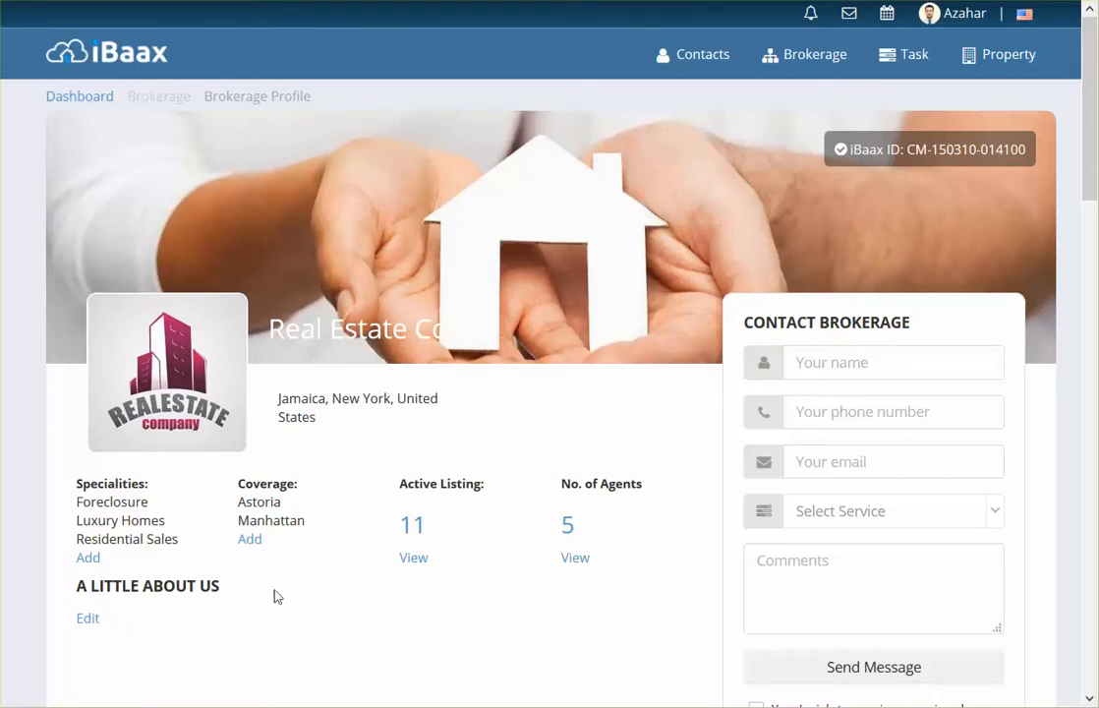
pyautogui.click(87, 619)
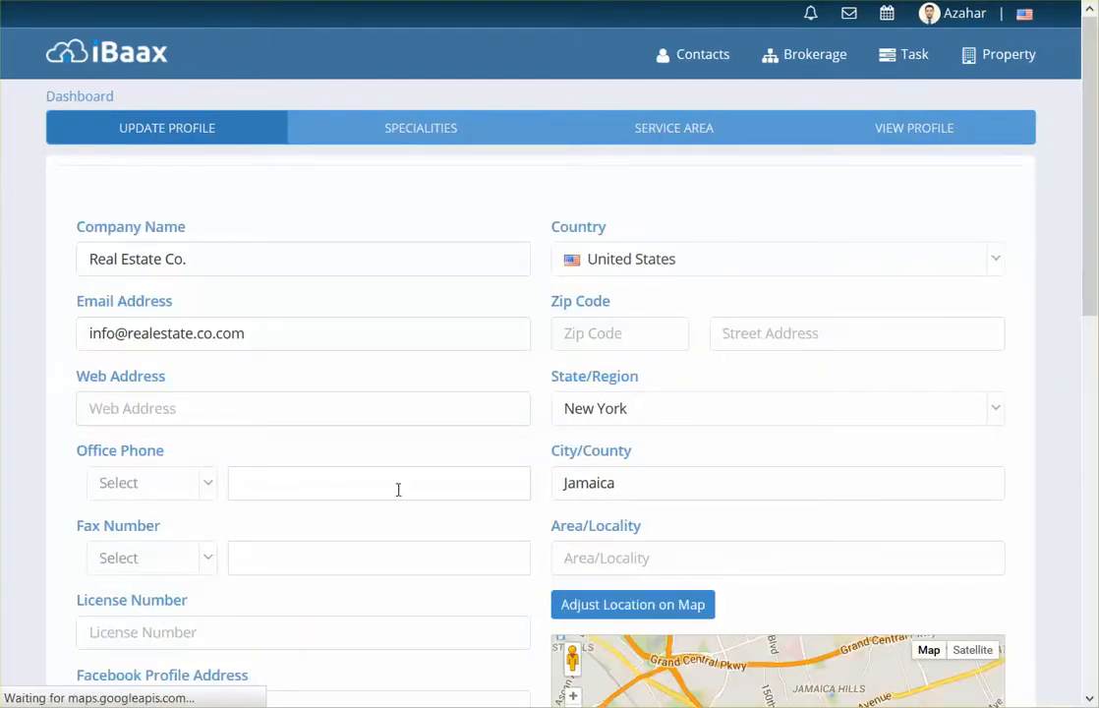
pyautogui.moveTo(200, 258); pyautogui.dragTo(87, 258)
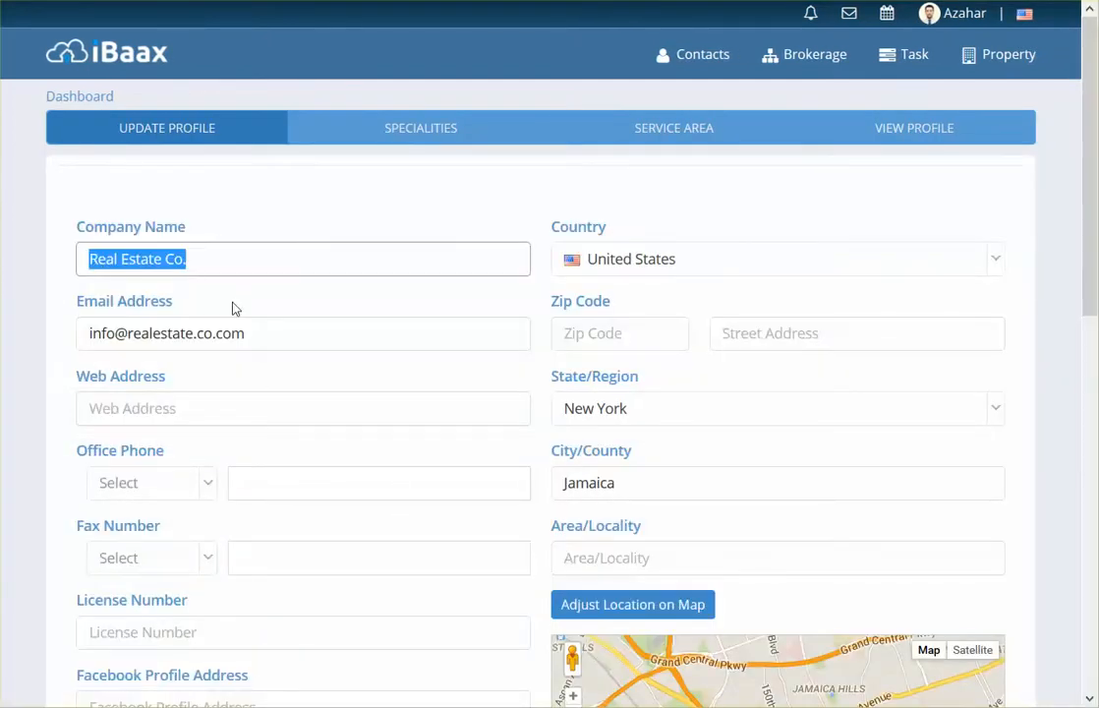
pyautogui.moveTo(287, 332); pyautogui.dragTo(86, 333)
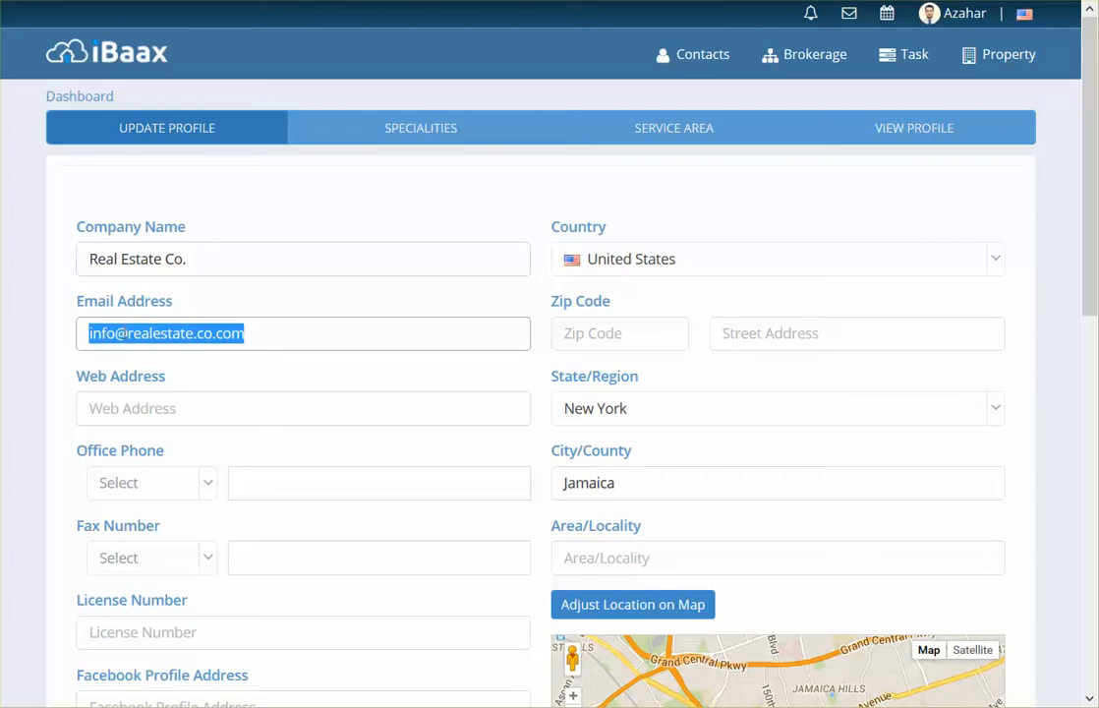
pyautogui.click(337, 334)
pyautogui.click(337, 295)
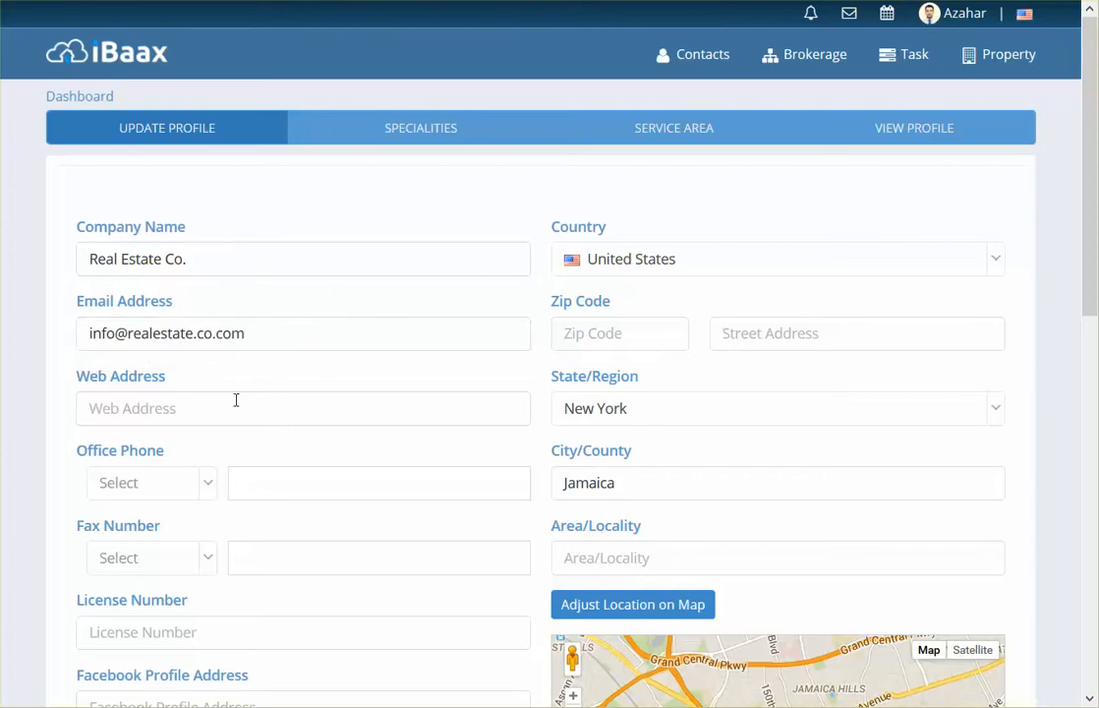
pyautogui.click(208, 409)
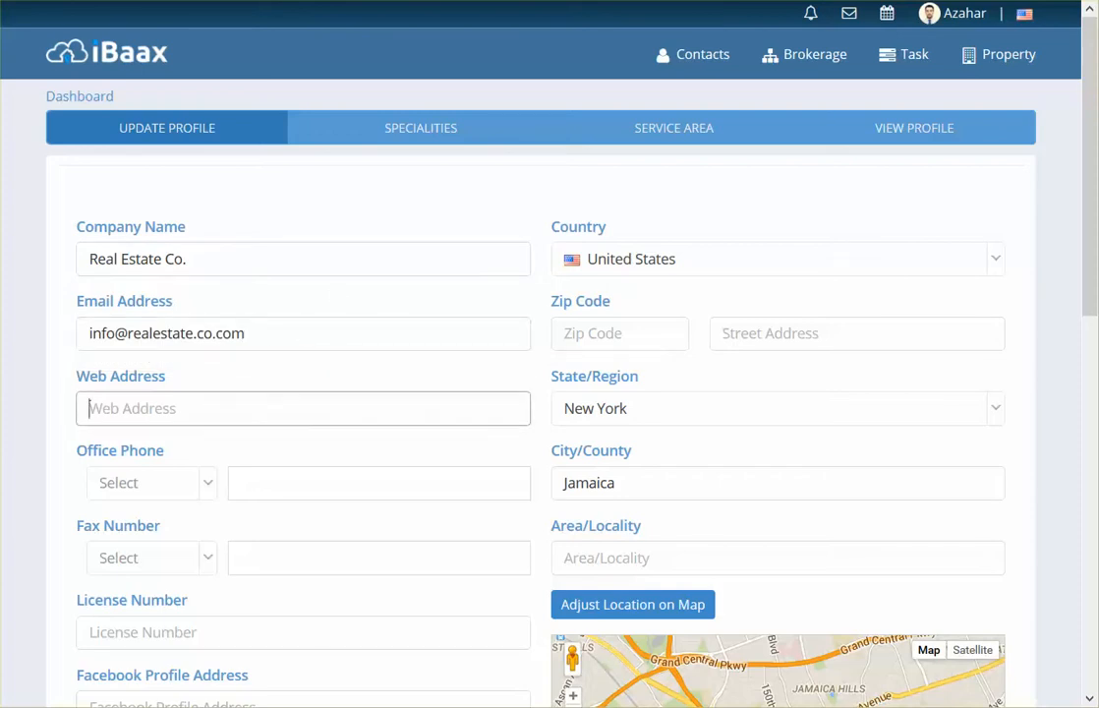
pyautogui.click(274, 148)
pyautogui.click(123, 409)
pyautogui.click(165, 455)
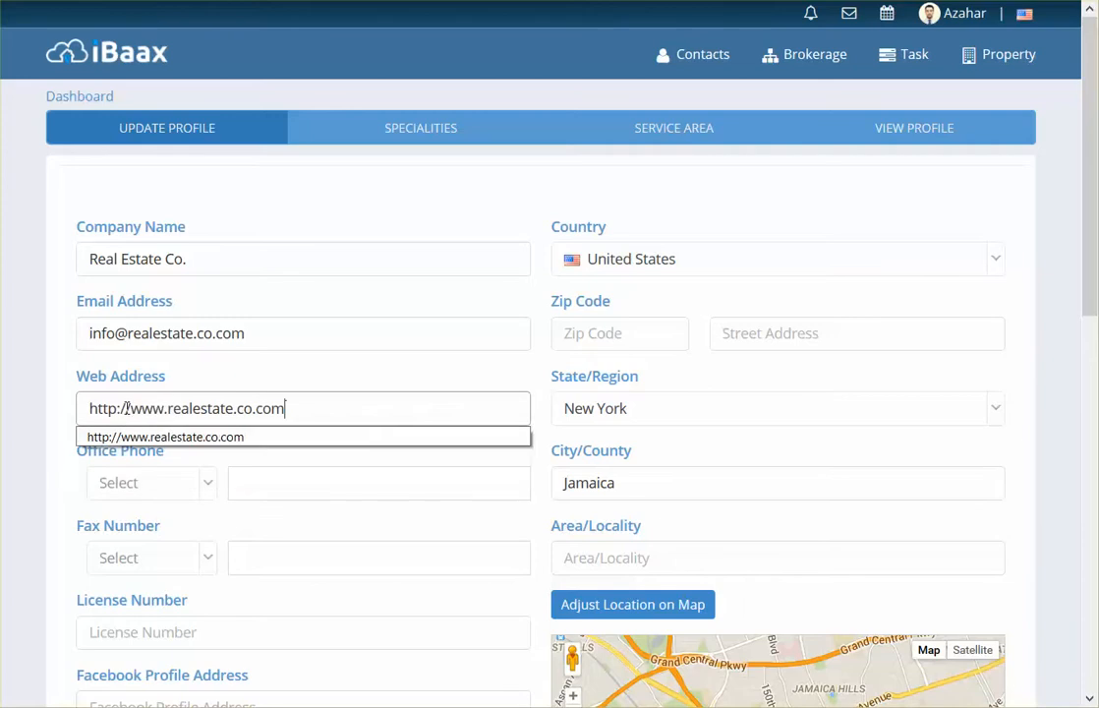
pyautogui.click(315, 383)
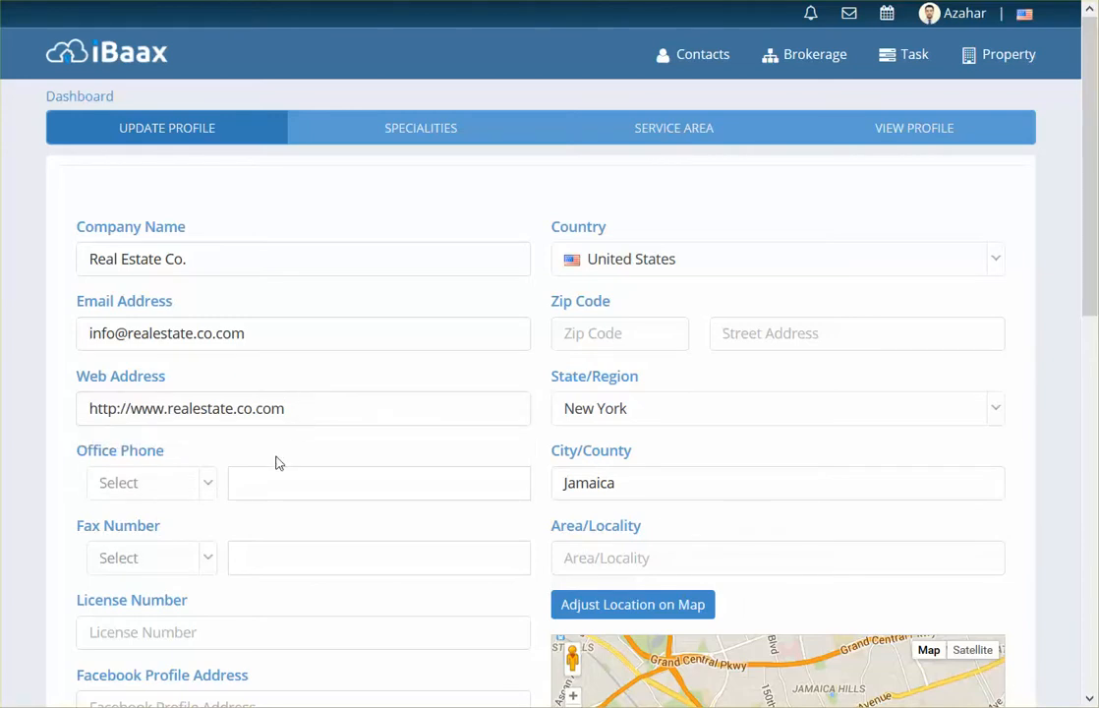
pyautogui.click(294, 483)
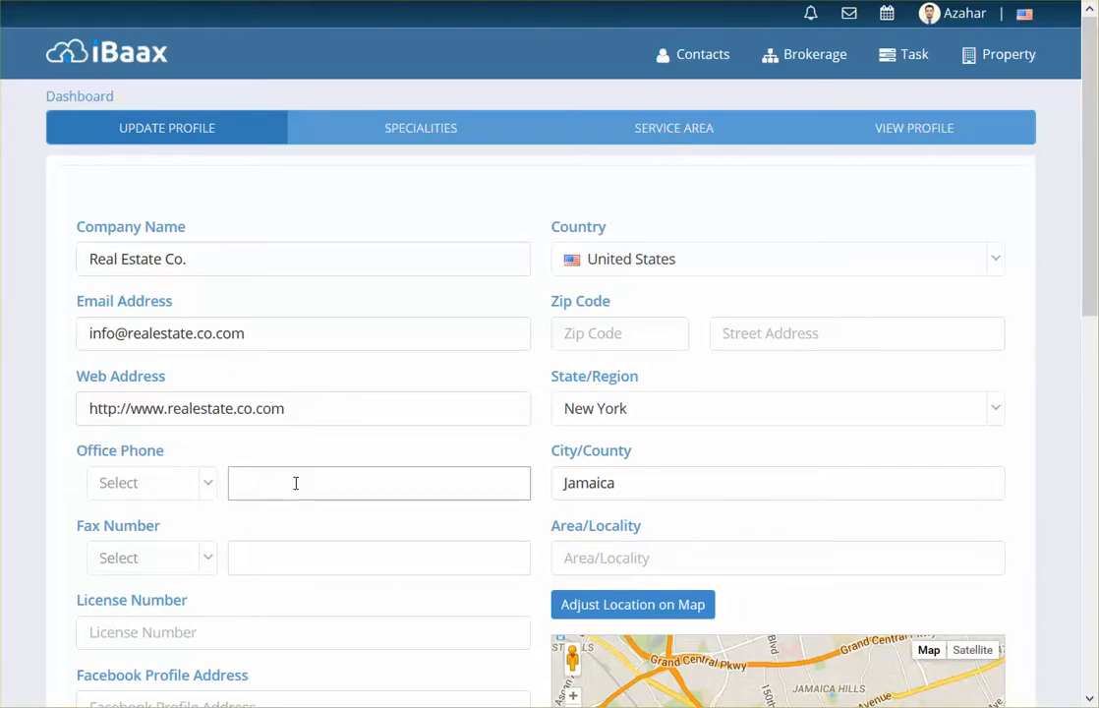
# Step: Choose +1 as the Office Phone country code
pyautogui.click(208, 491)
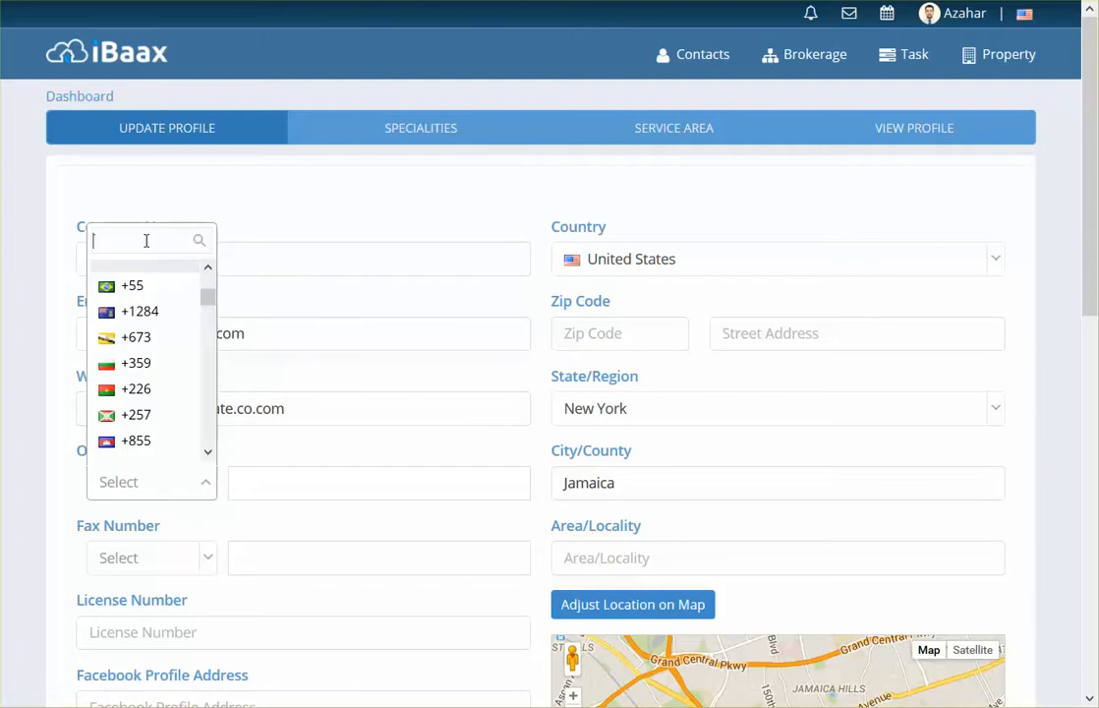
pyautogui.write('1')
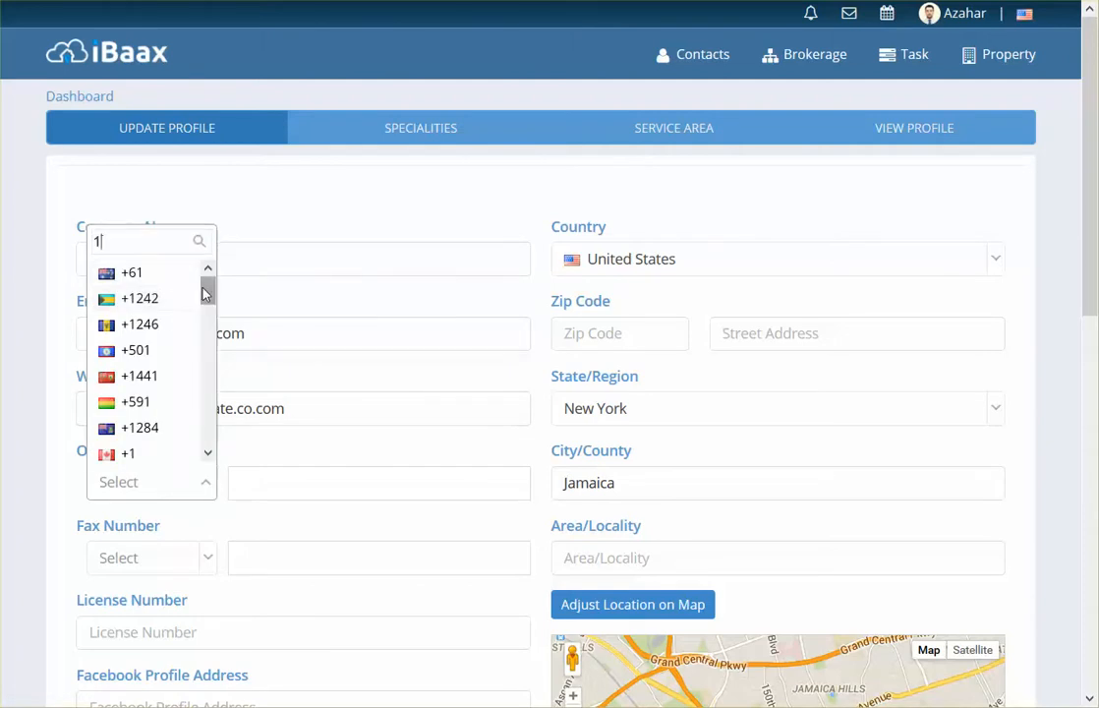
pyautogui.scroll(-5, 208, 334)
pyautogui.scroll(-5, 209, 393)
pyautogui.click(140, 454)
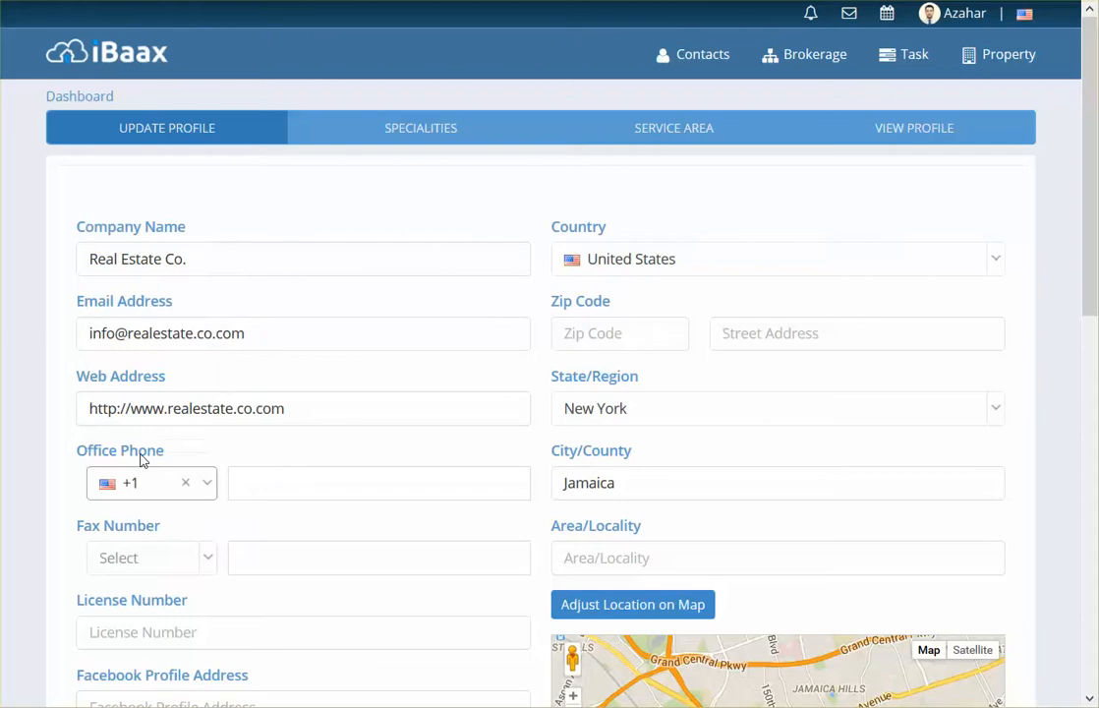
# Step: Enter the office phone number and remove its spaces so it passes validation
pyautogui.click(271, 488)
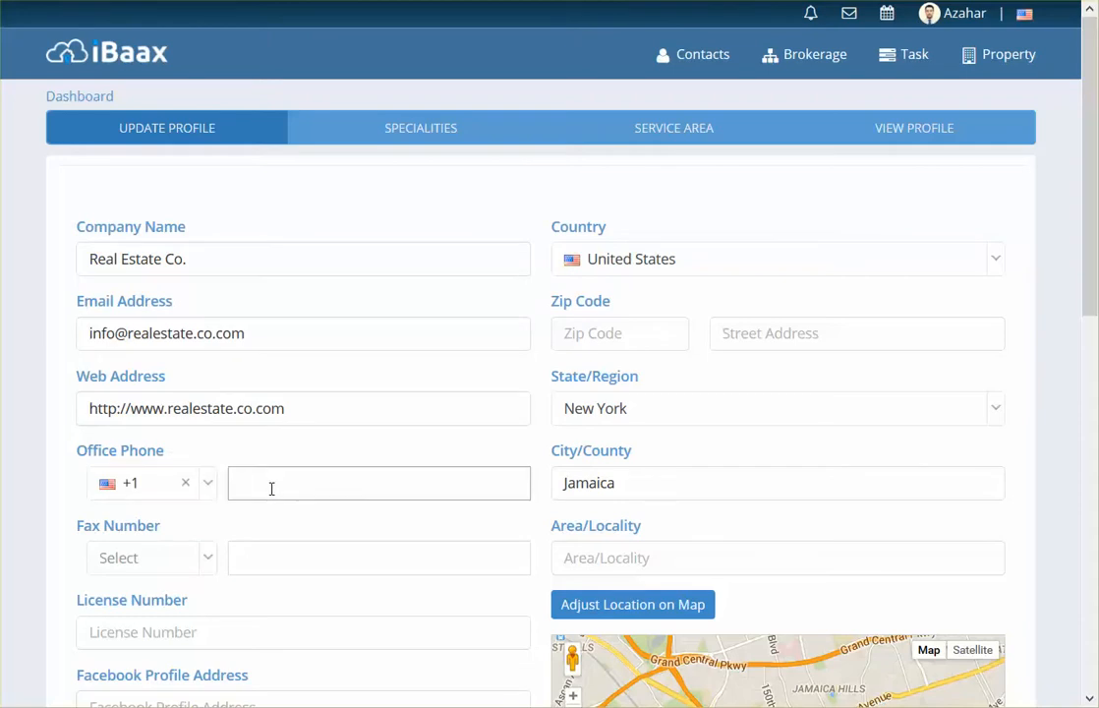
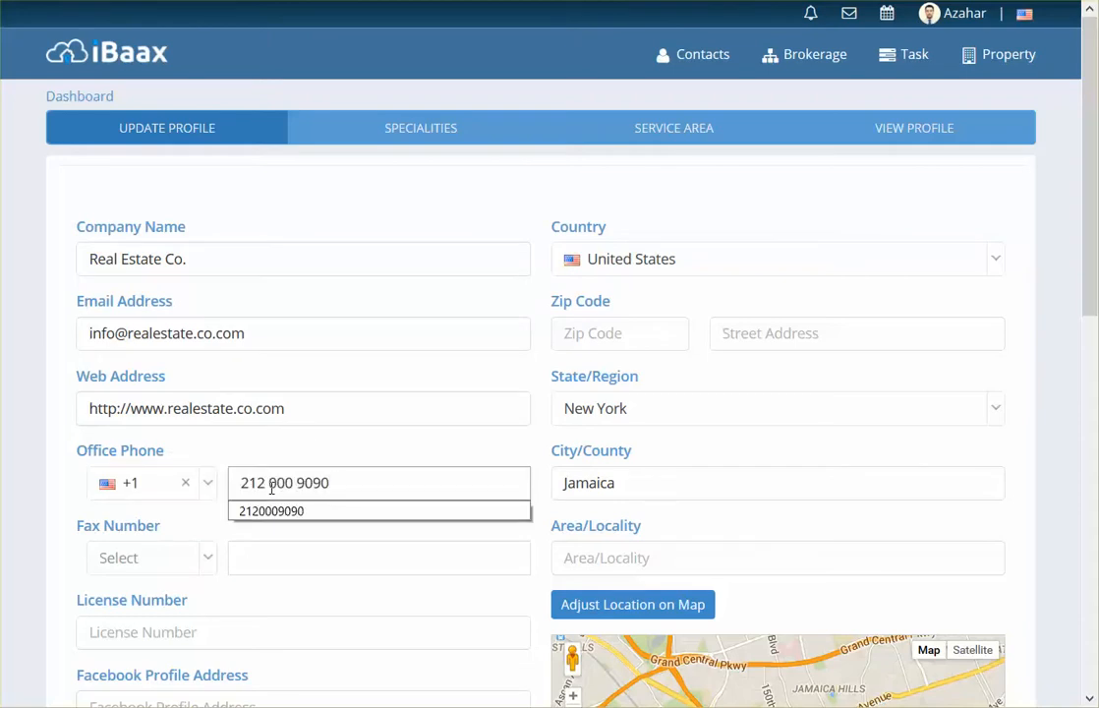
pyautogui.click(308, 443)
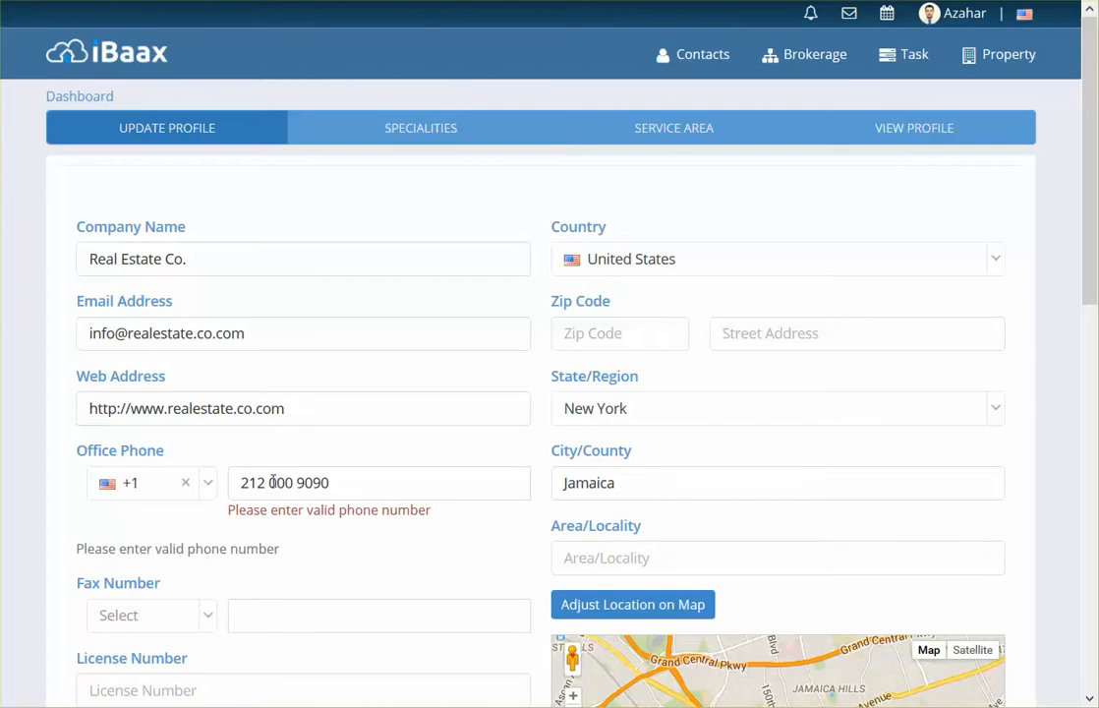
pyautogui.click(270, 482)
pyautogui.press('BackSpace')
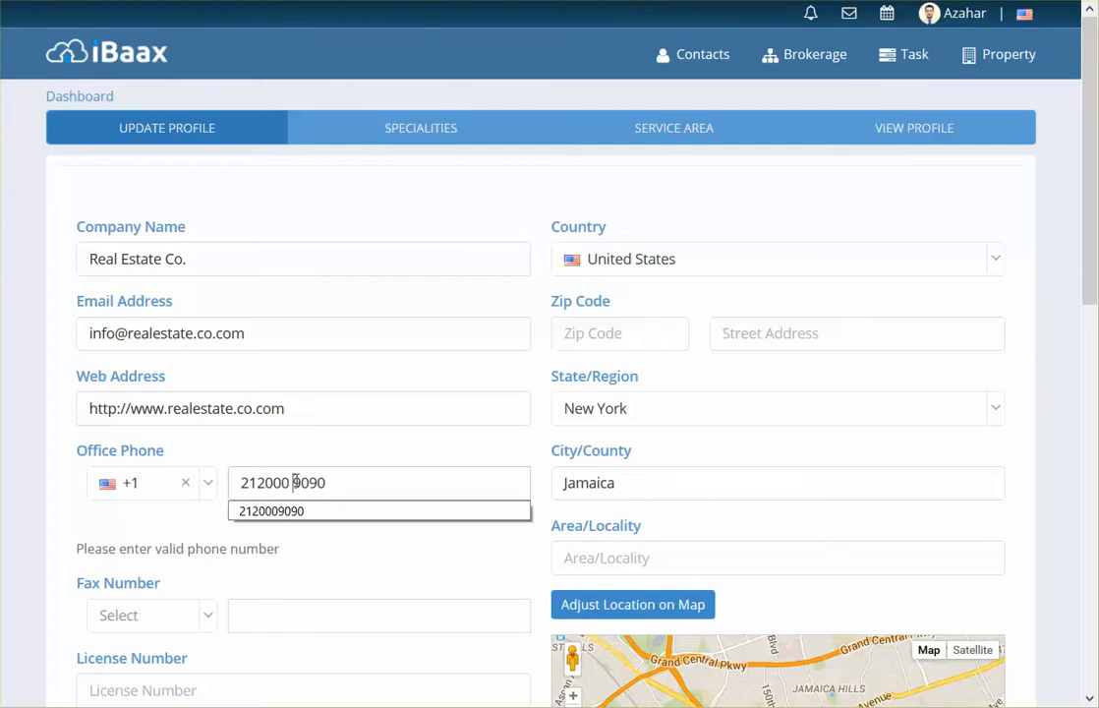
pyautogui.press('BackSpace')
pyautogui.click(308, 547)
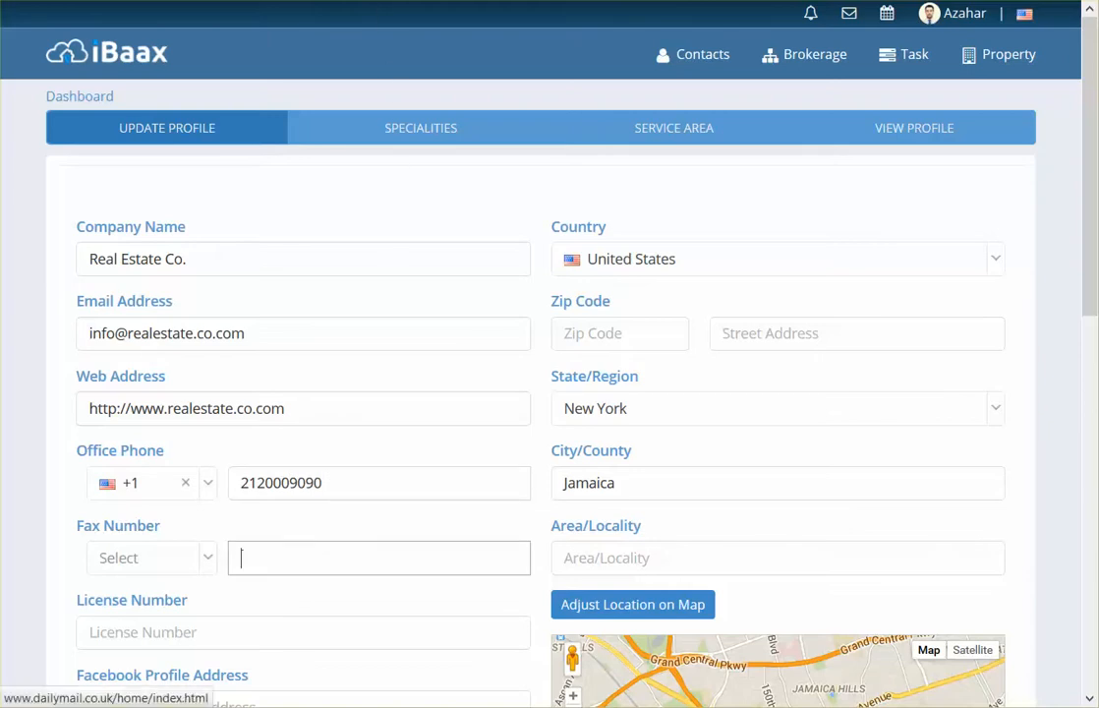
# Step: Enter the brokerage's fax number with the +1 country code, removing the extra spaces
pyautogui.click(361, 29)
pyautogui.click(210, 563)
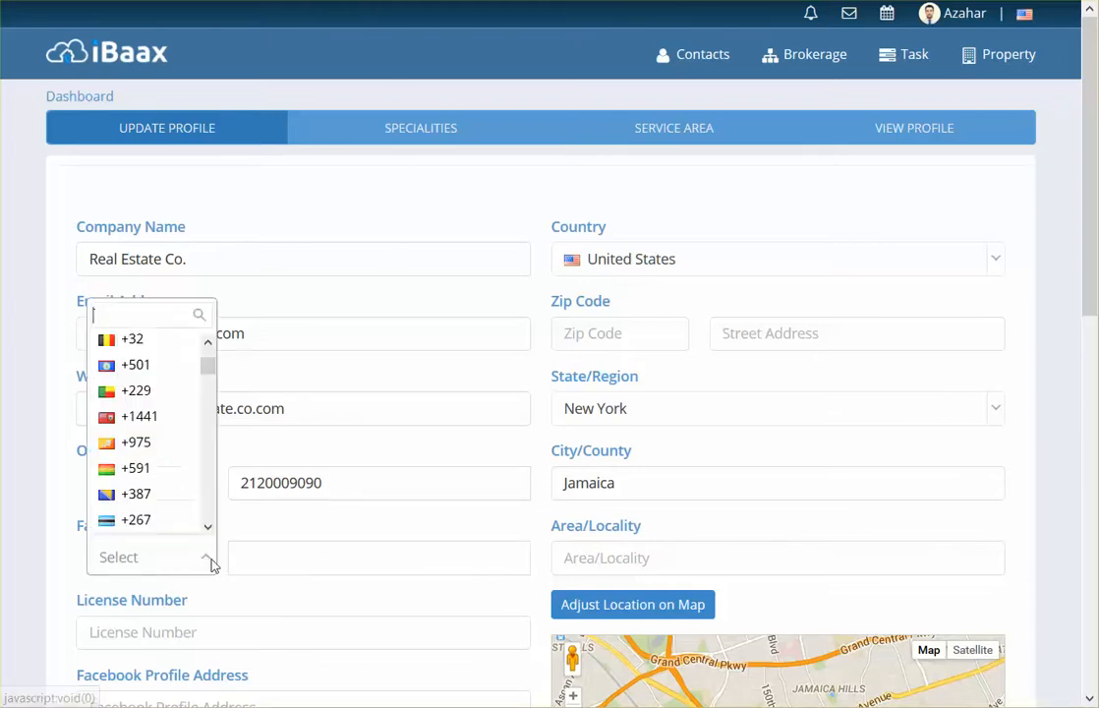
pyautogui.write('1')
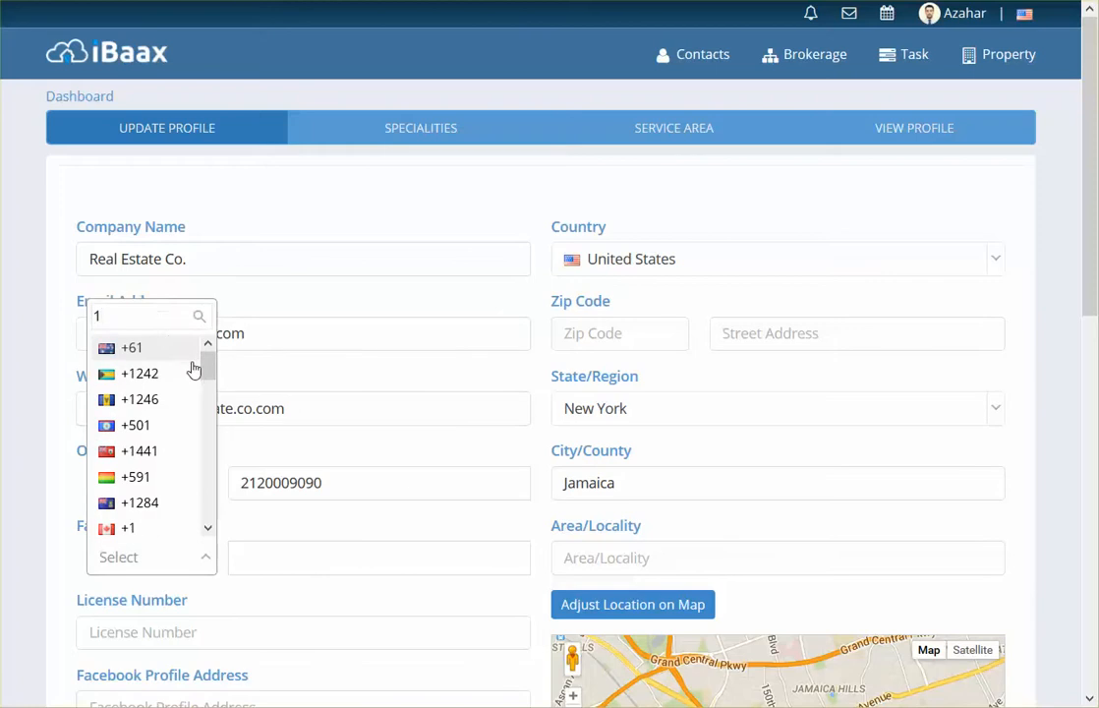
pyautogui.moveTo(207, 369); pyautogui.dragTo(208, 513)
pyautogui.click(155, 522)
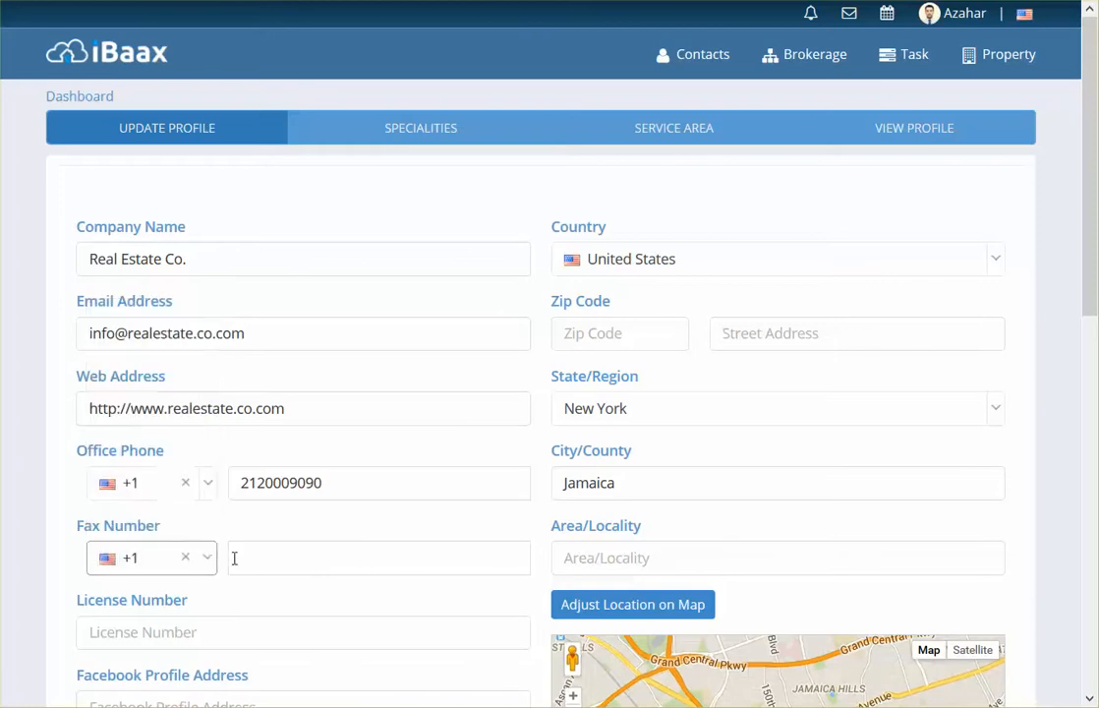
pyautogui.click(295, 560)
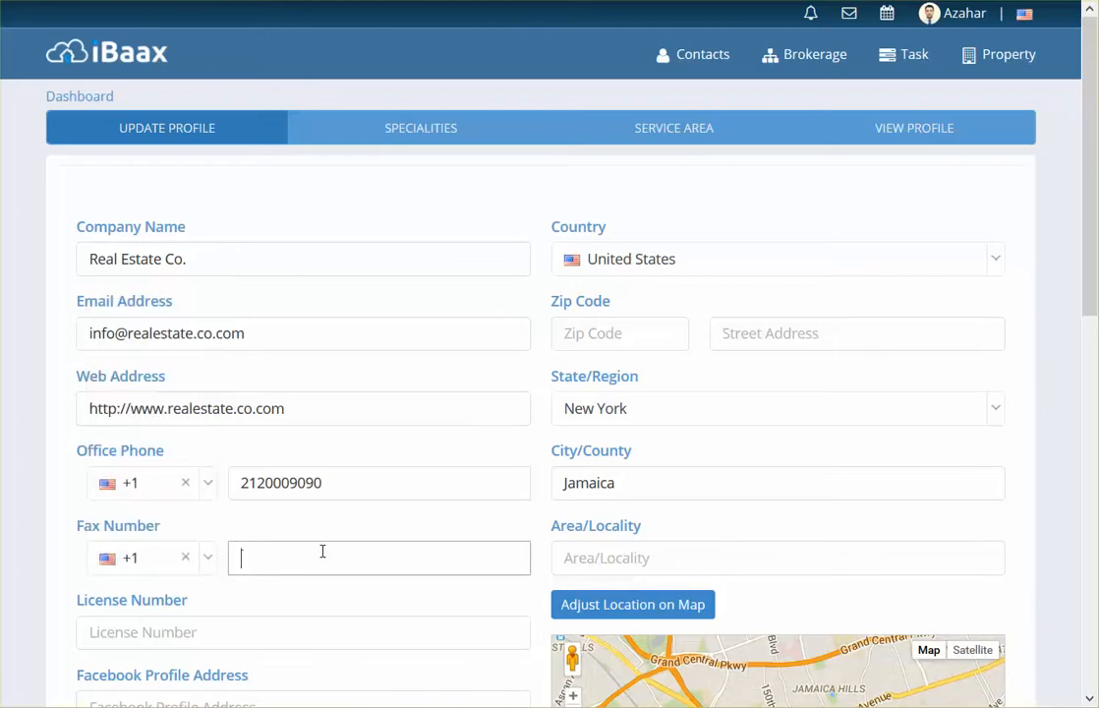
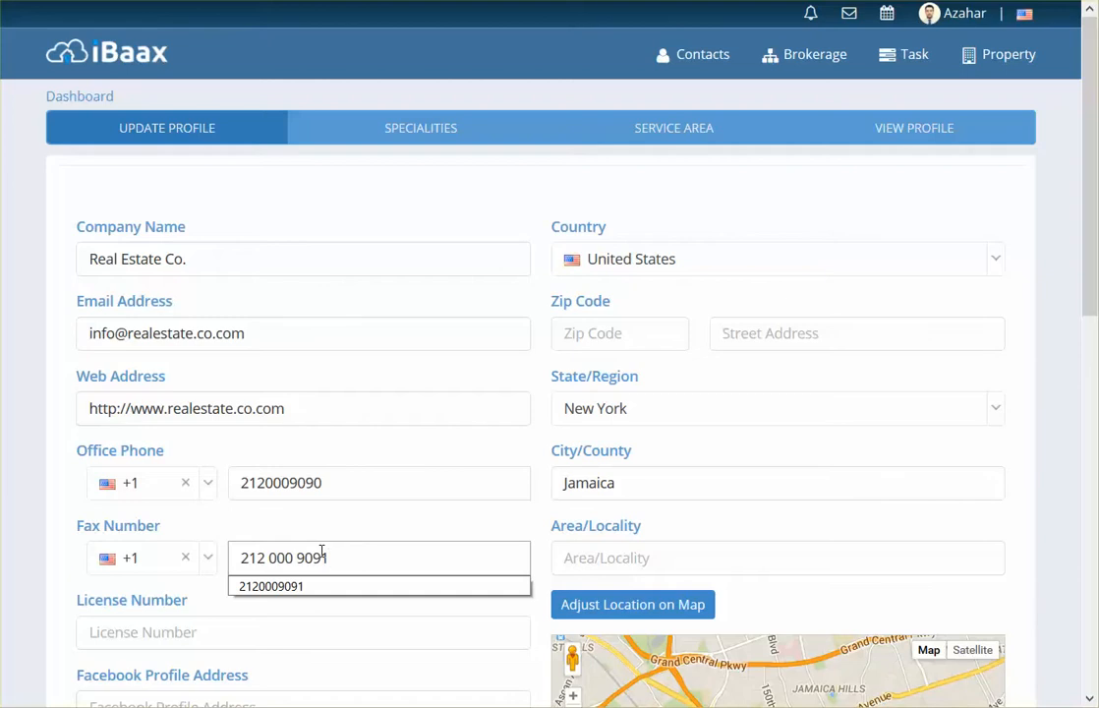
pyautogui.click(290, 557)
pyautogui.press('Delete')
pyautogui.press('BackSpace')
pyautogui.click(361, 520)
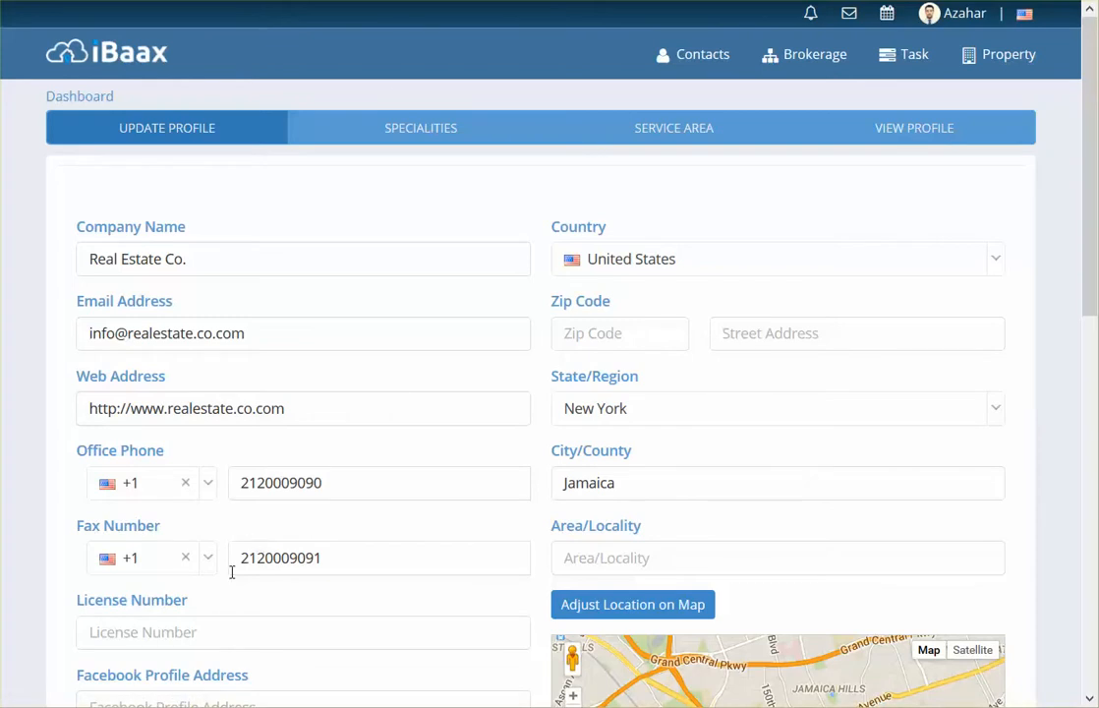
# Step: Fill in the brokerage's License Number field
pyautogui.click(224, 629)
pyautogui.scroll(-3, 226, 625)
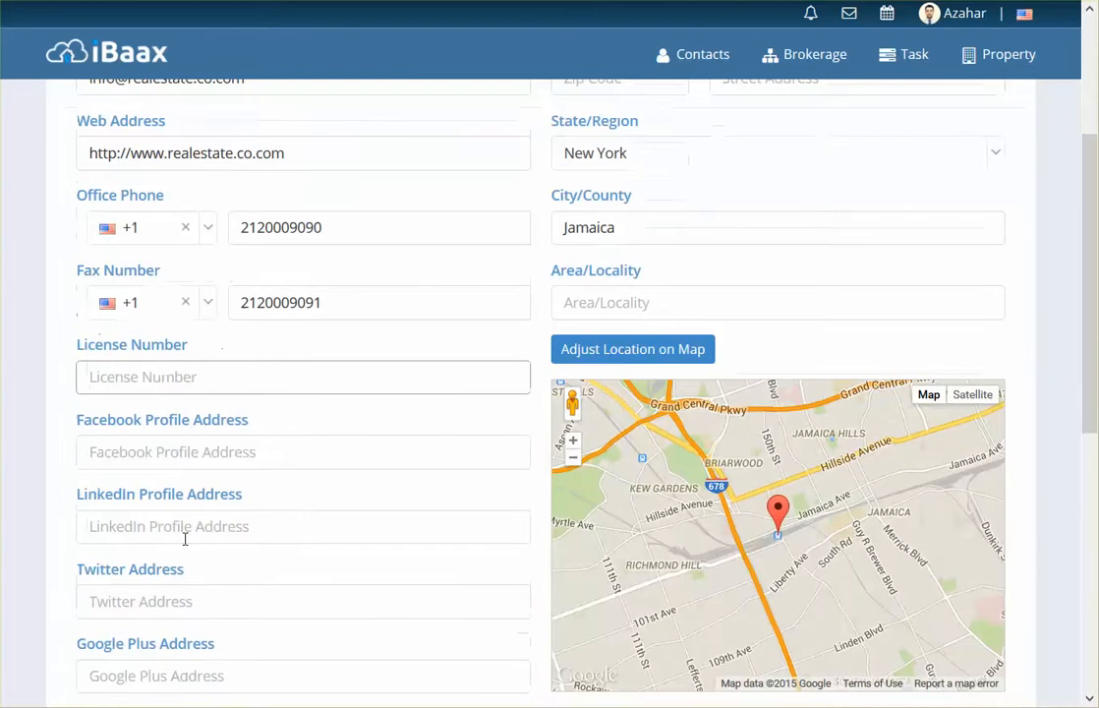
pyautogui.click(157, 383)
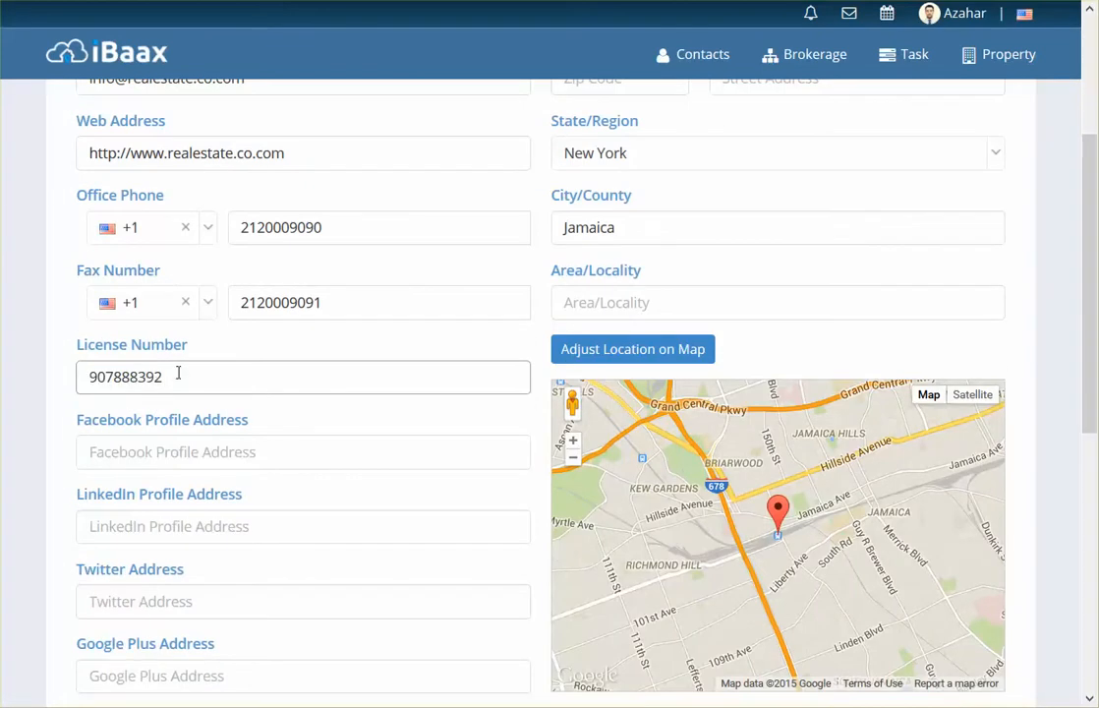
# Step: Paste Fb.com/realestatecocom into the Facebook Profile Address field
pyautogui.click(273, 458)
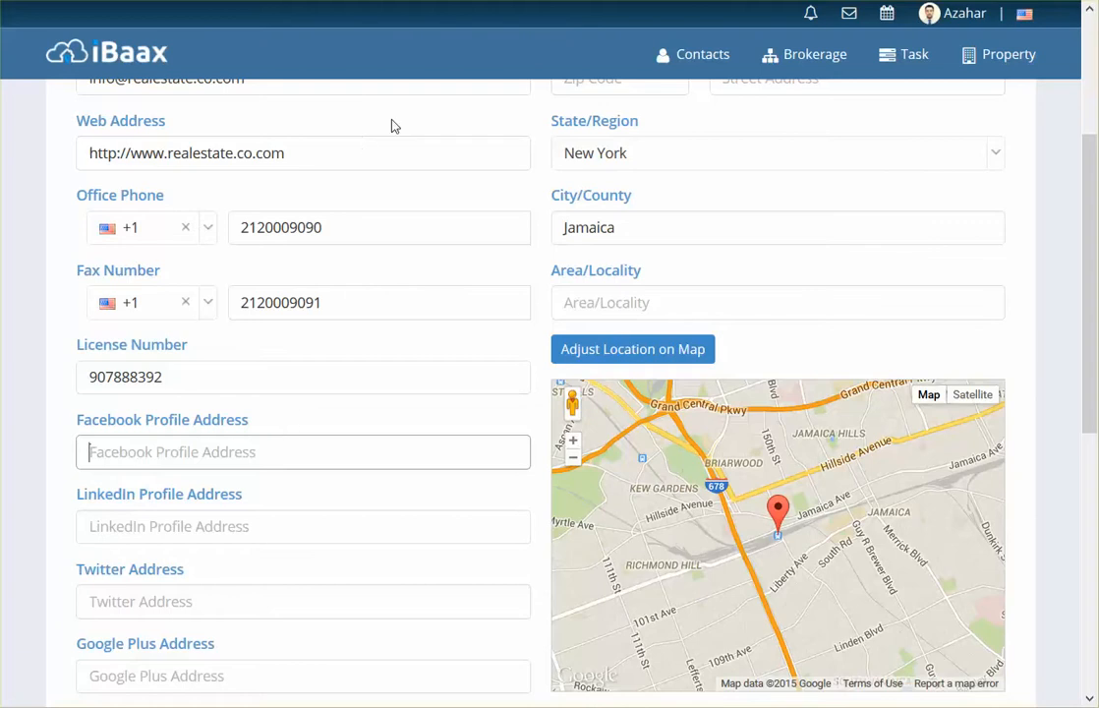
pyautogui.click(289, 451)
pyautogui.write('Fb.com/realestatecocom')
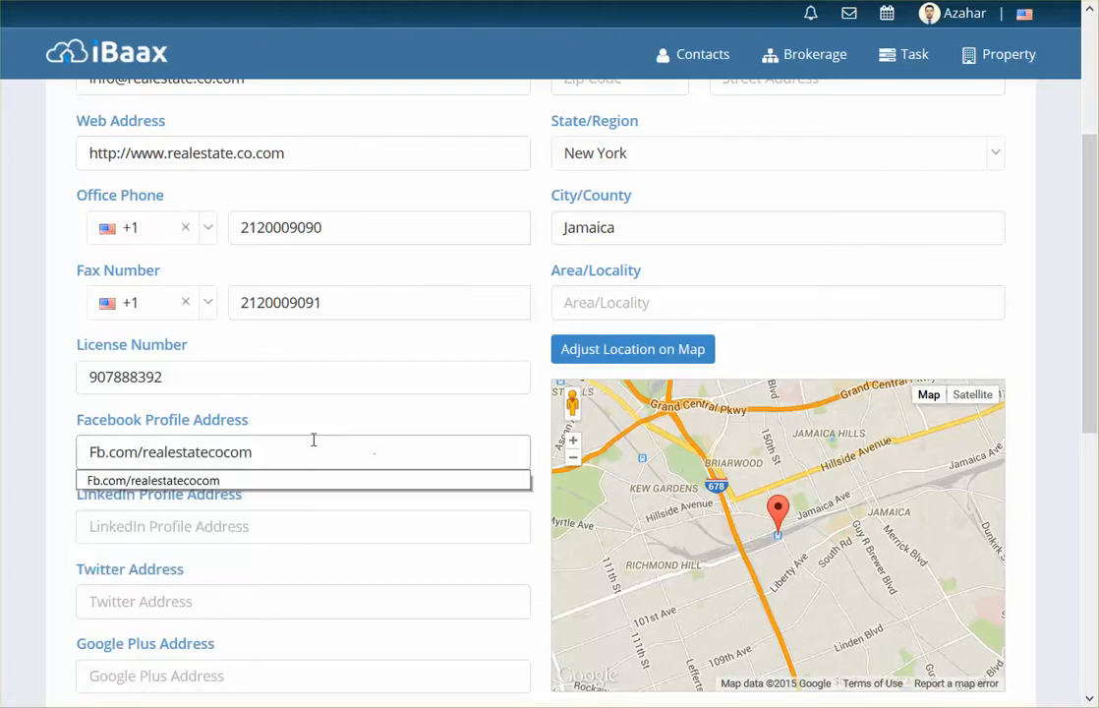
pyautogui.click(331, 430)
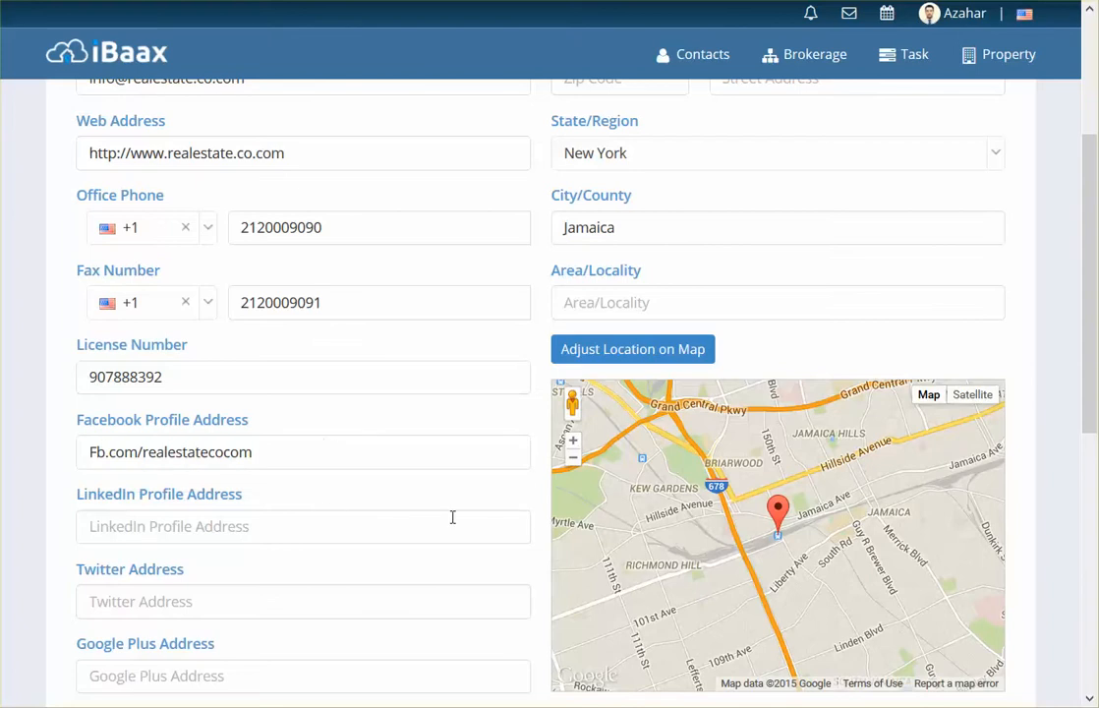
pyautogui.scroll(-1, 452, 516)
# Step: Paste the 'Founded in 2005' description into About The Company and remove the blank line
pyautogui.scroll(-3, 452, 524)
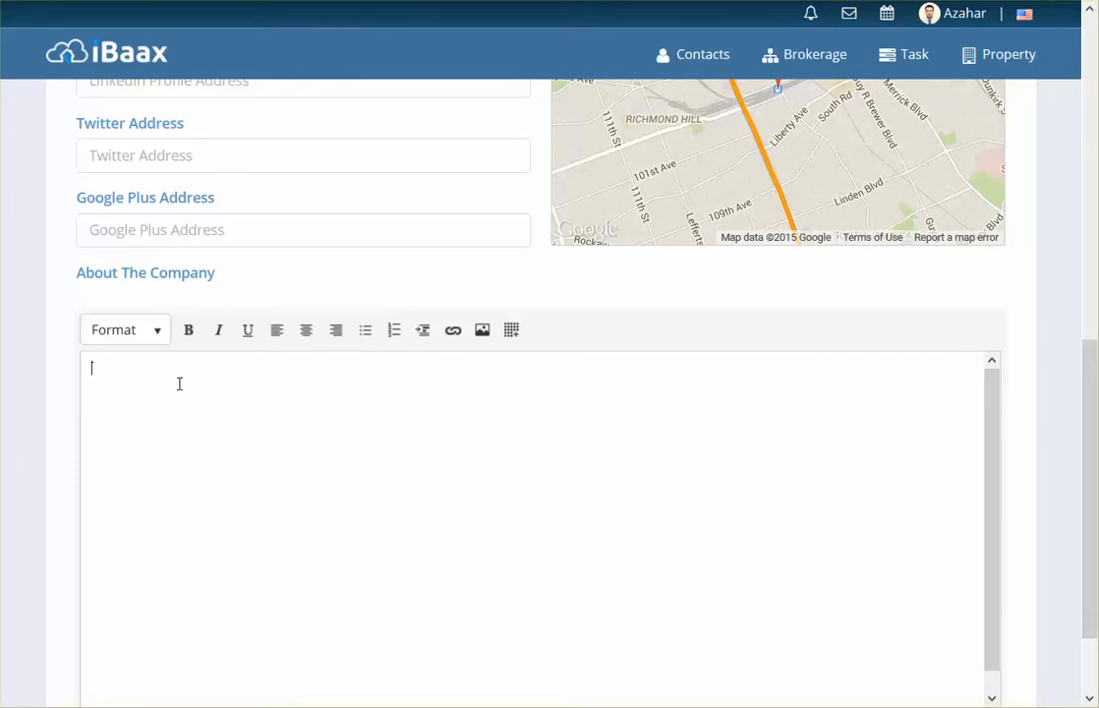
pyautogui.write('Founded in 2005, The Real Estate Company is the largest, most innovative, creative and forward-thinking real estate company in Manhattan. At the core of our business philosophy is a commitment to extraordinary service, honesty, and clear communication.  In brief, we are NOT your "average" real estate company. You’ll feel the difference the moment you walk into our offices, speak with us on the phone, or meet us in person. Our five experienced brokers, twenty licensed agents, and full-time support staff are friendly, knowledgeable, and extremely hard-working. We combine the best in good old-fashioned customer service with the newest and brightest in technology and web-based marketing.')
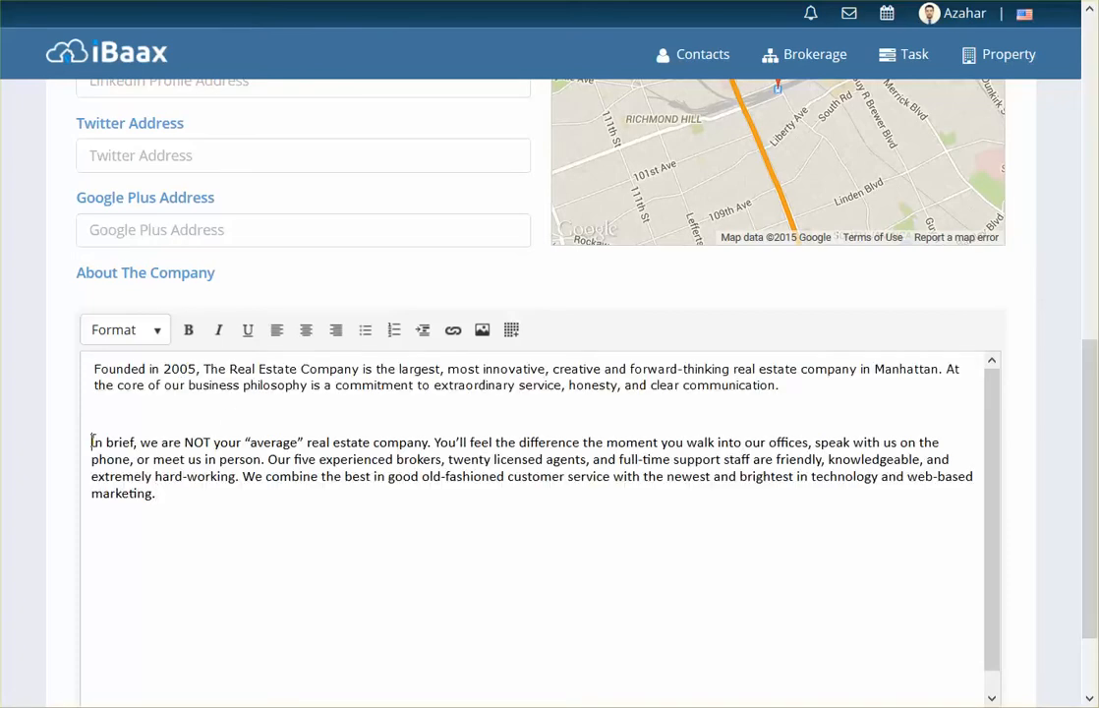
pyautogui.press('BackSpace')
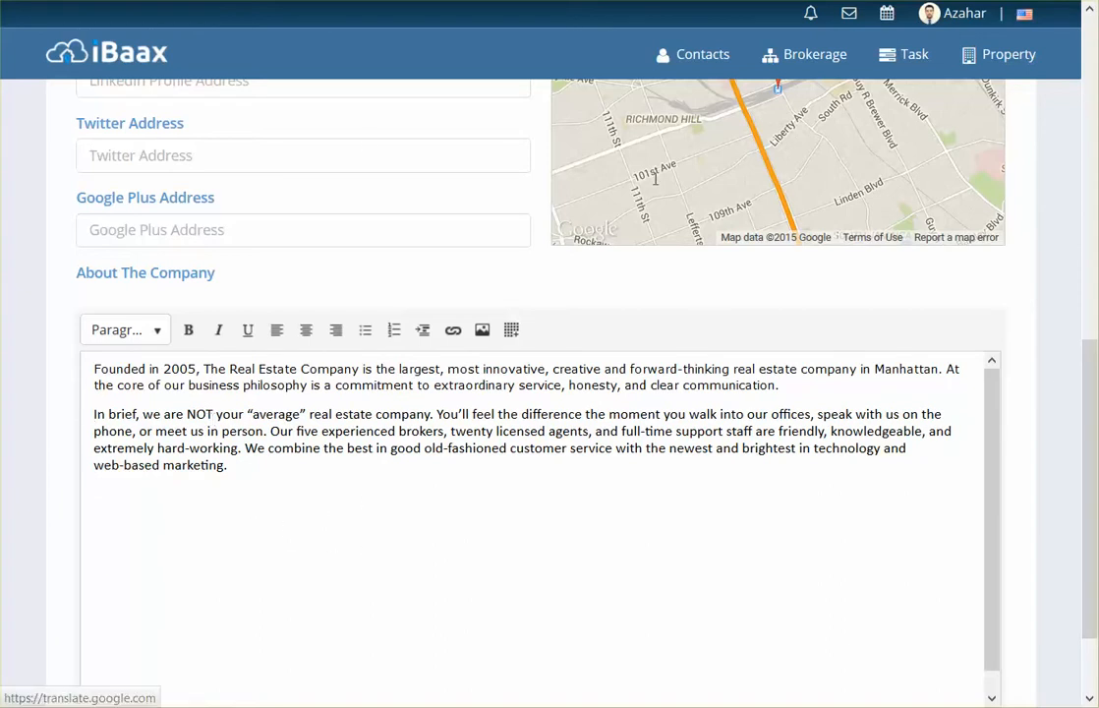
pyautogui.moveTo(1087, 392); pyautogui.dragTo(1089, 121)
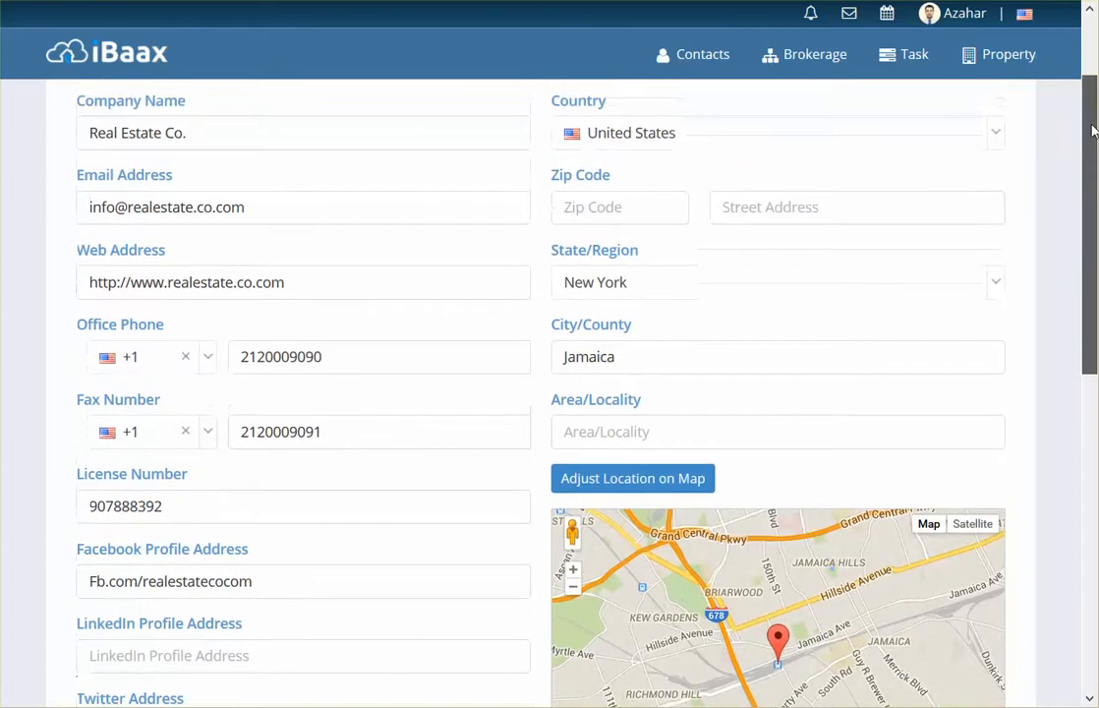
# Step: Enter zip code 10119 for the office address
pyautogui.click(623, 222)
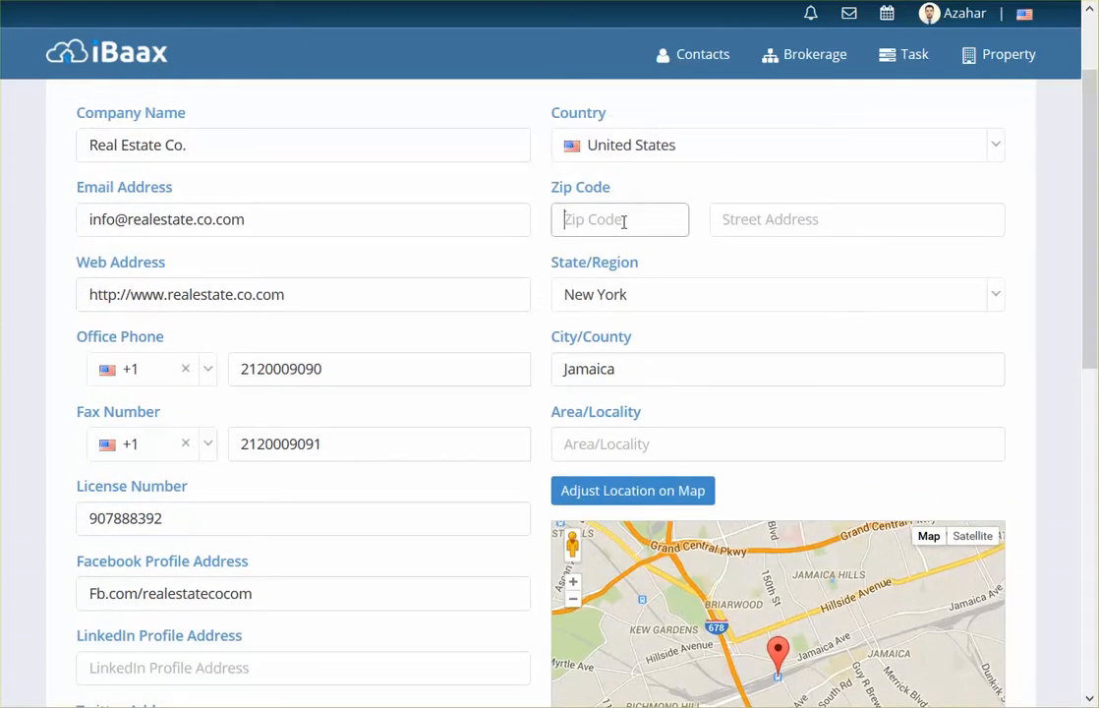
pyautogui.write('10119')
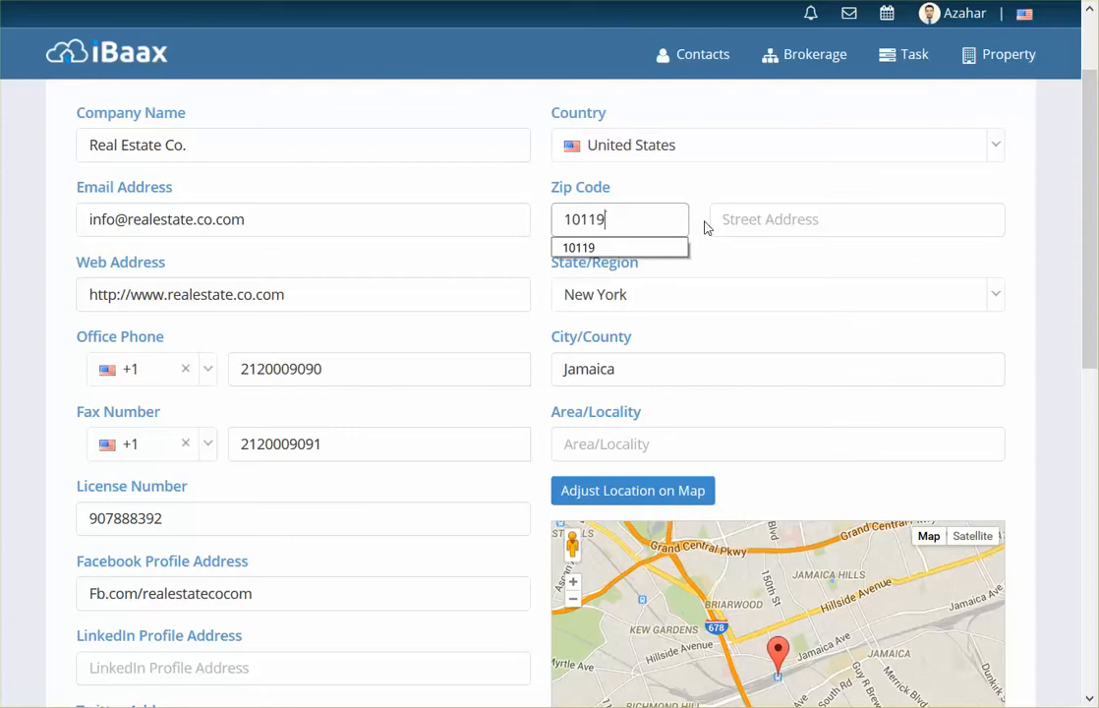
pyautogui.click(738, 218)
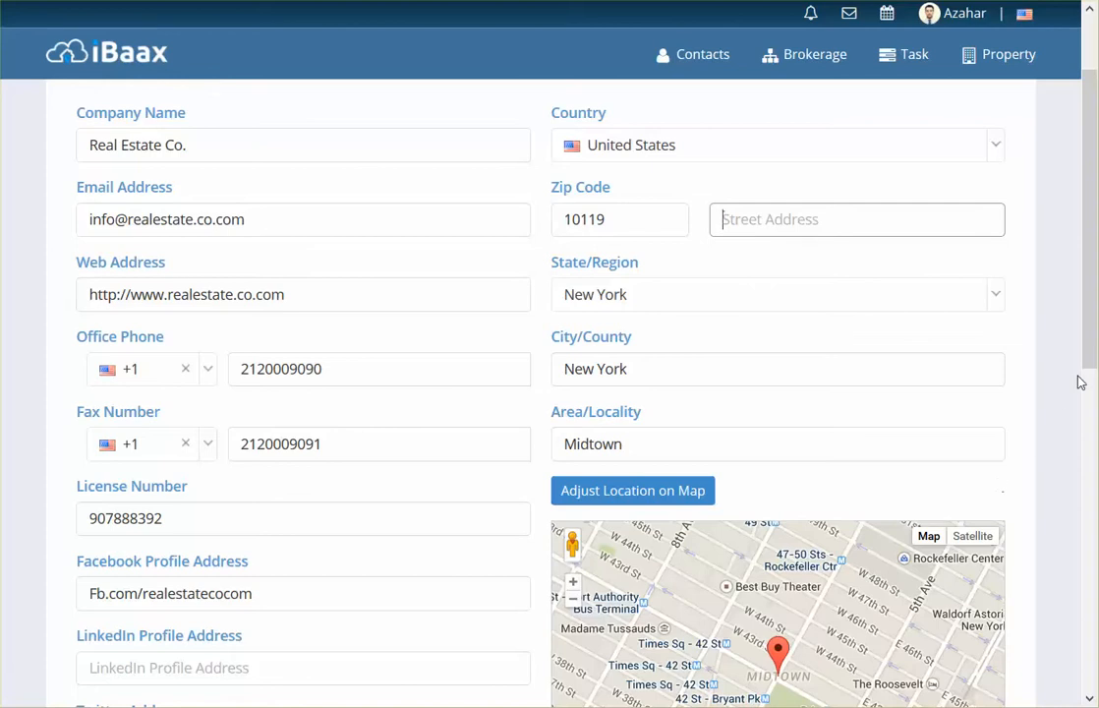
# Step: Choose 1 Penn Plaza as the street address from the suggestions
pyautogui.scroll(-1, 1089, 385)
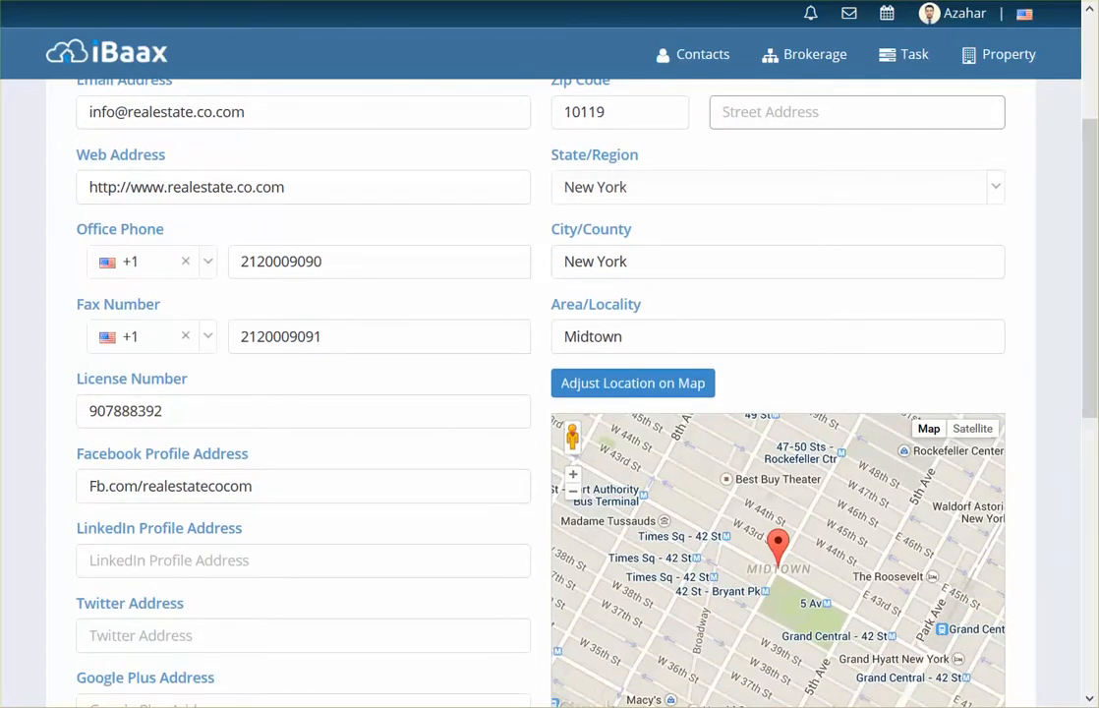
pyautogui.click(709, 72)
pyautogui.click(748, 112)
pyautogui.press('Down')
pyautogui.press('Down')
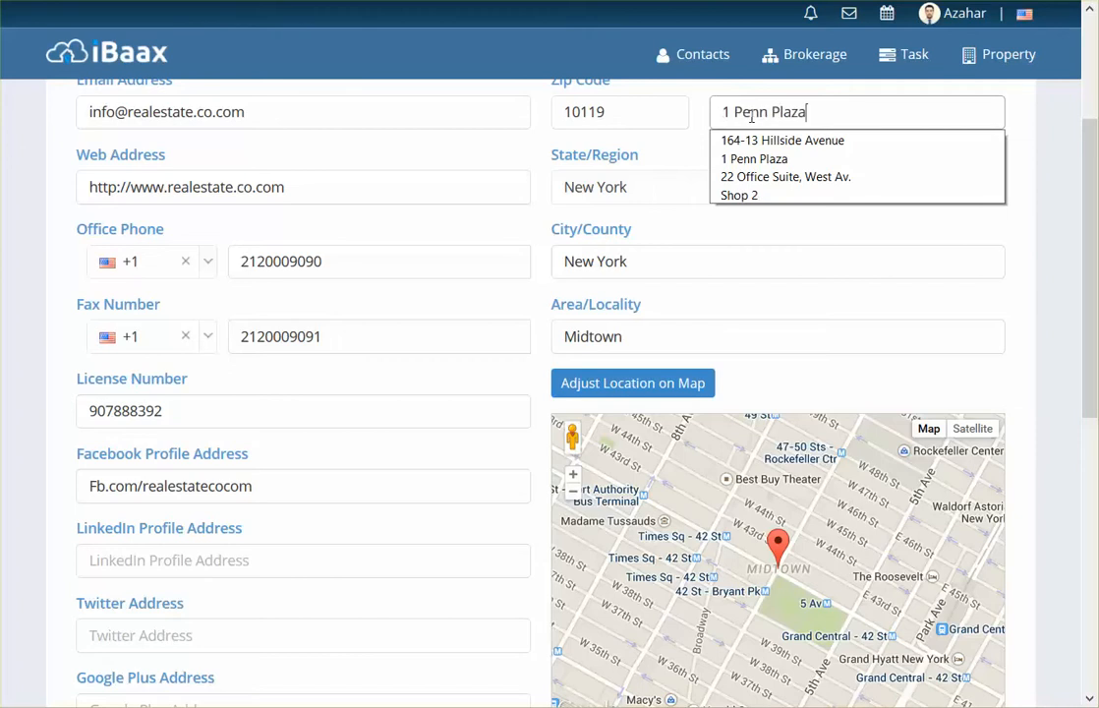
pyautogui.press('Return')
pyautogui.click(820, 230)
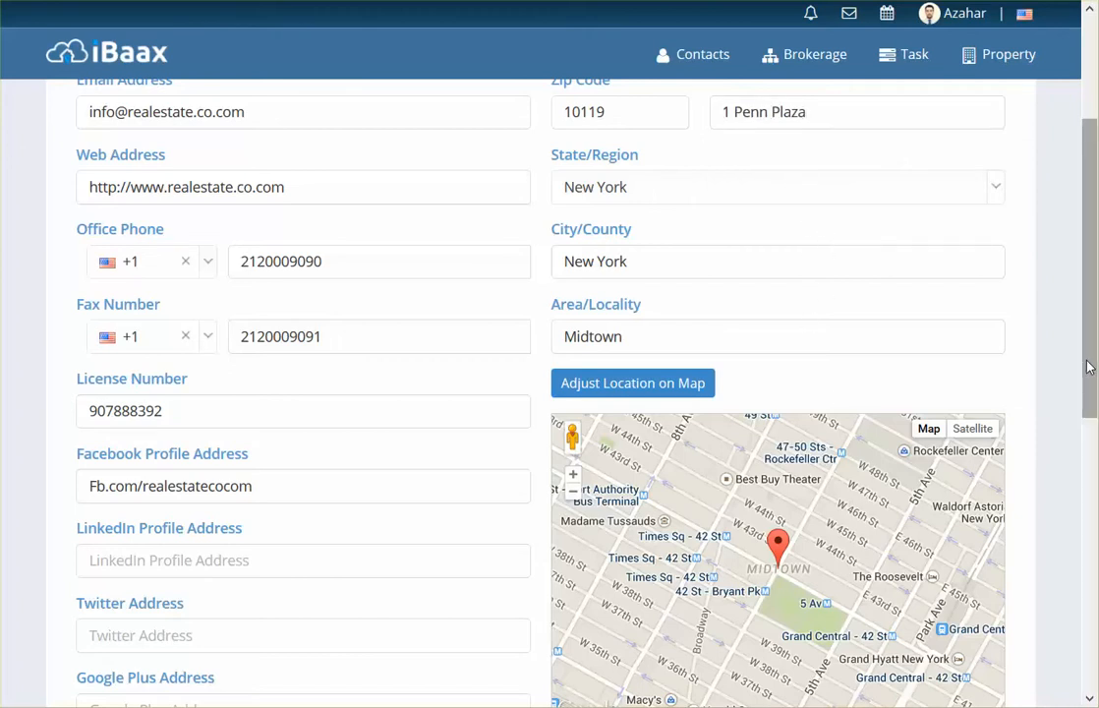
pyautogui.moveTo(1087, 366); pyautogui.dragTo(1094, 308)
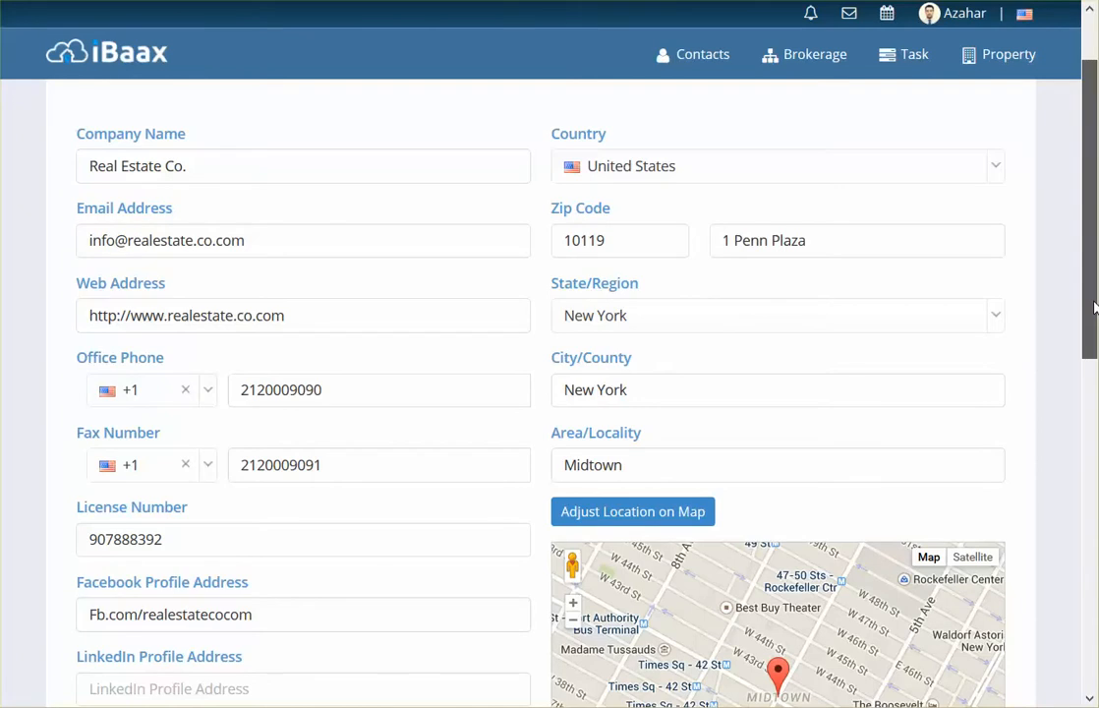
pyautogui.moveTo(1094, 307); pyautogui.dragTo(1094, 639)
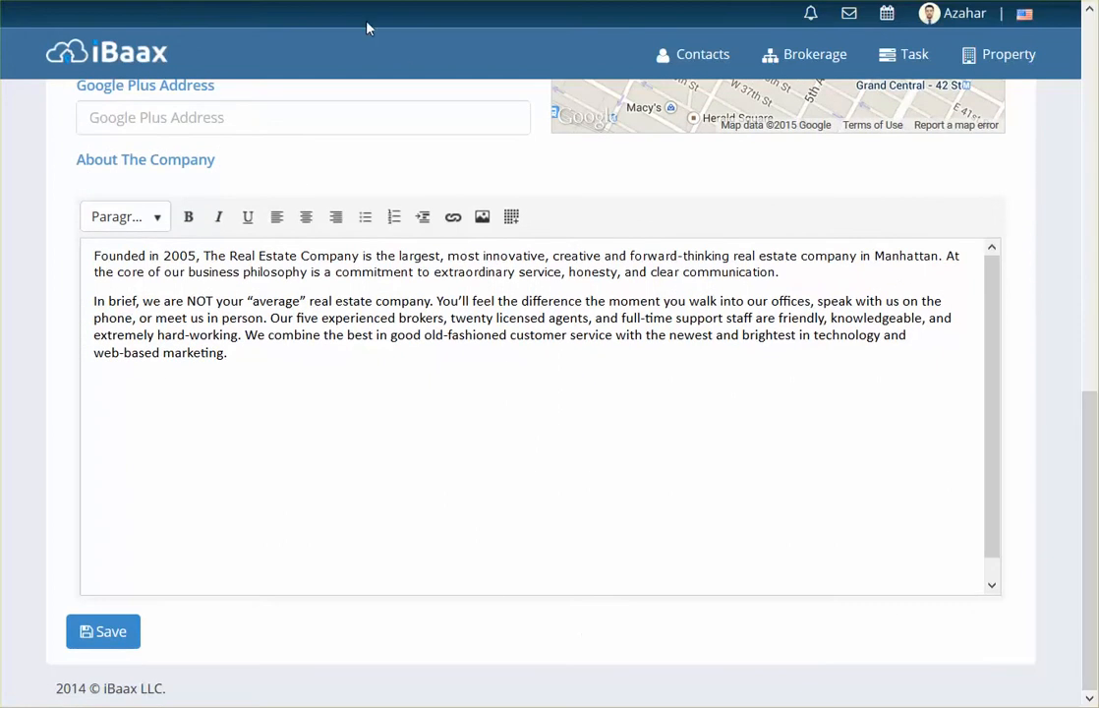
# Step: Save the brokerage details and expand the About Us text on the profile page
pyautogui.click(117, 635)
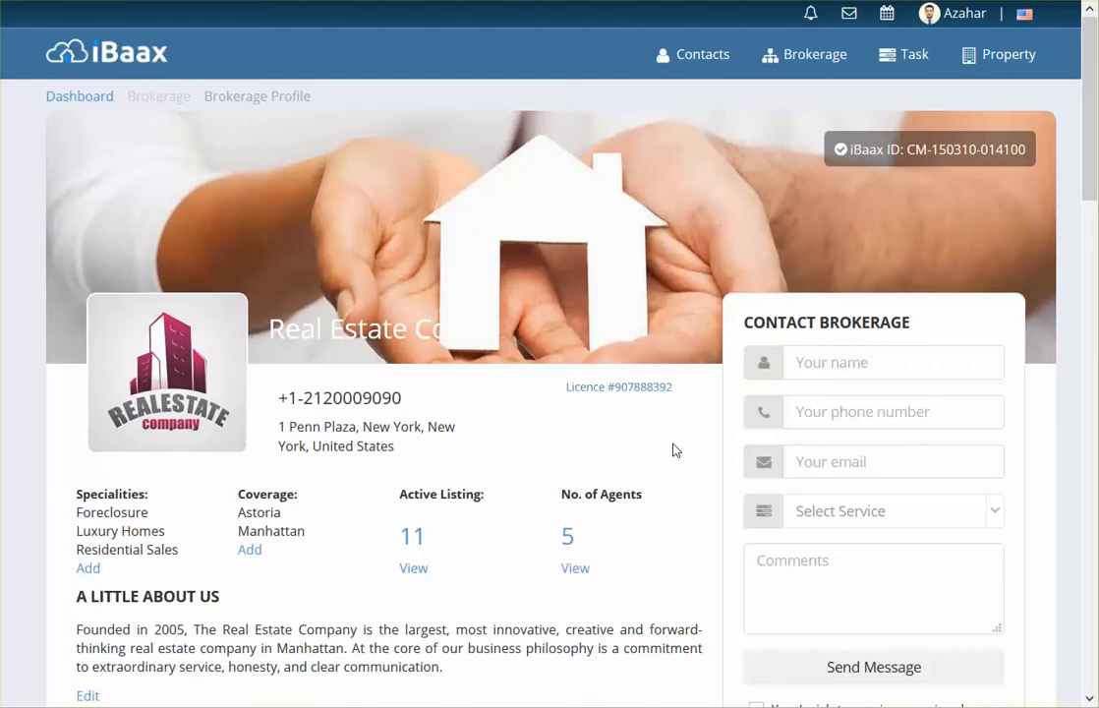
pyautogui.scroll(-3, 675, 461)
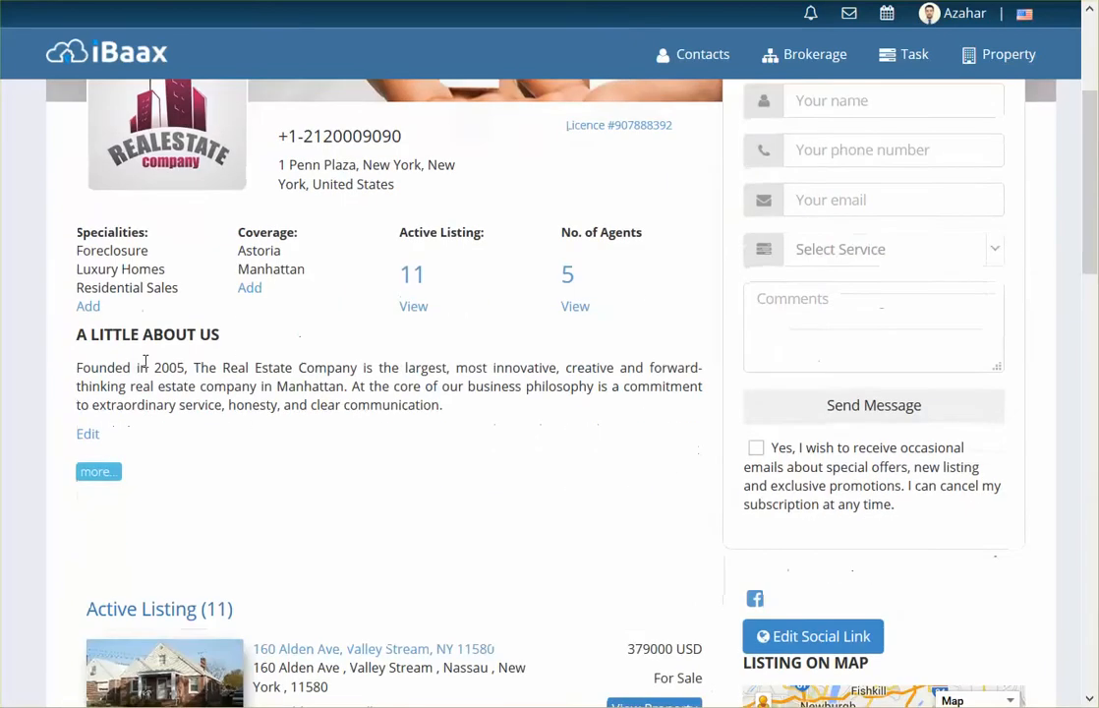
pyautogui.click(110, 472)
# Step: Scroll through the profile to review the saved phone, licence number, address and About Us
pyautogui.scroll(-1, 580, 378)
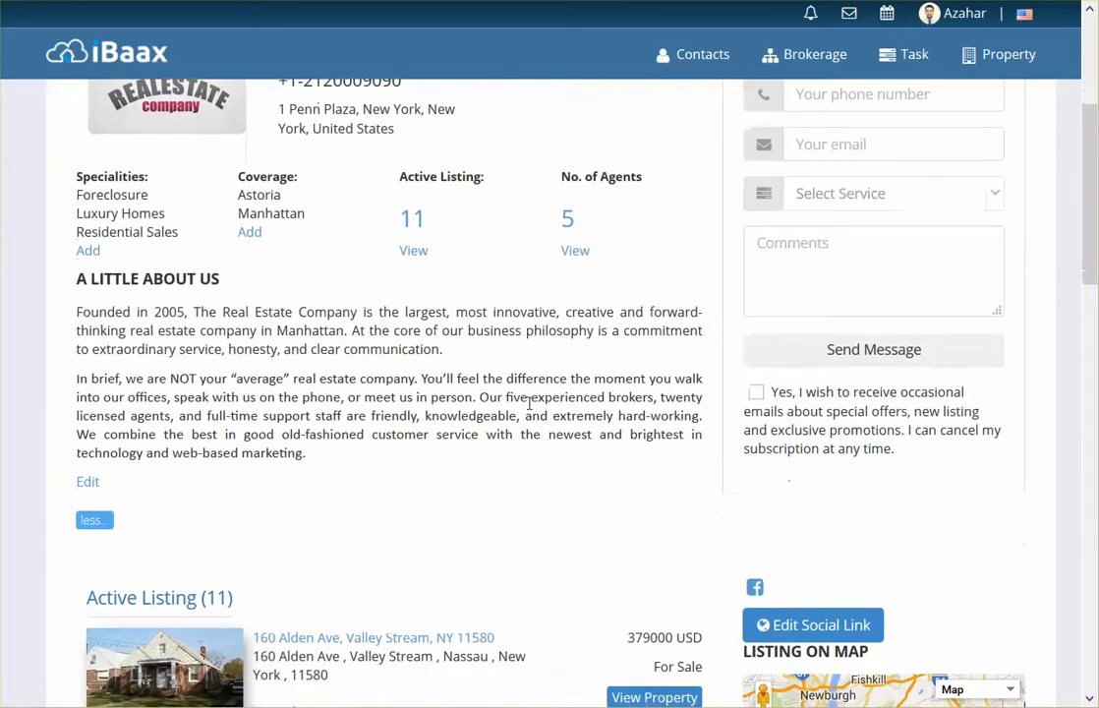
pyautogui.scroll(-1, 585, 371)
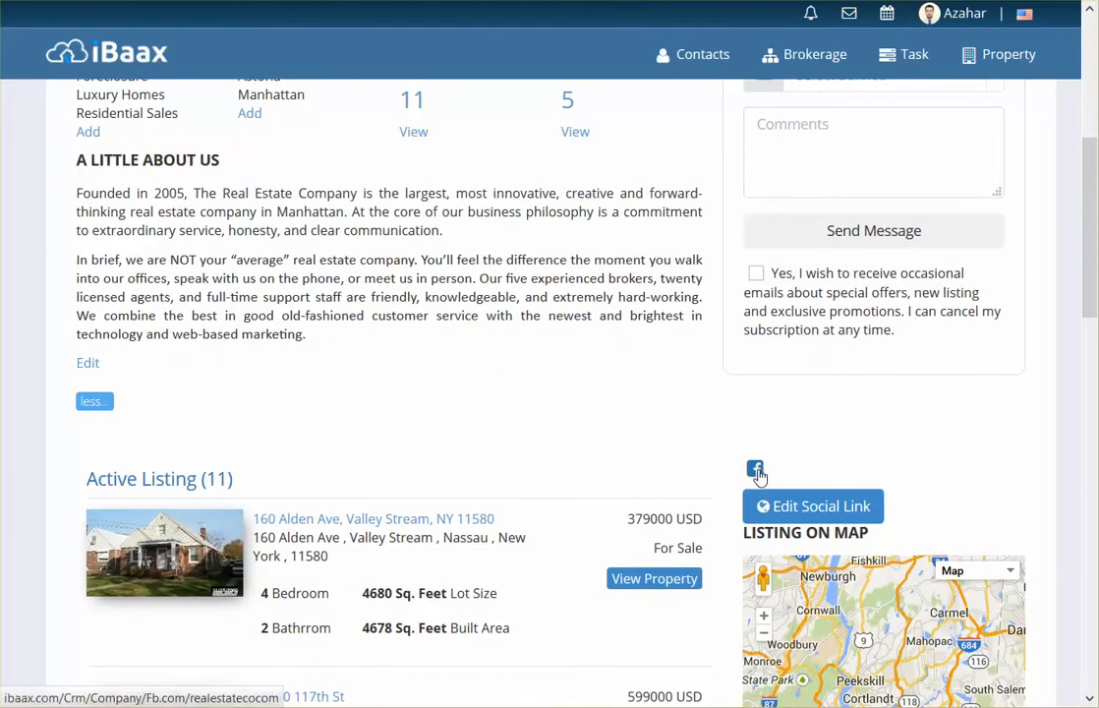
pyautogui.scroll(-3, 694, 410)
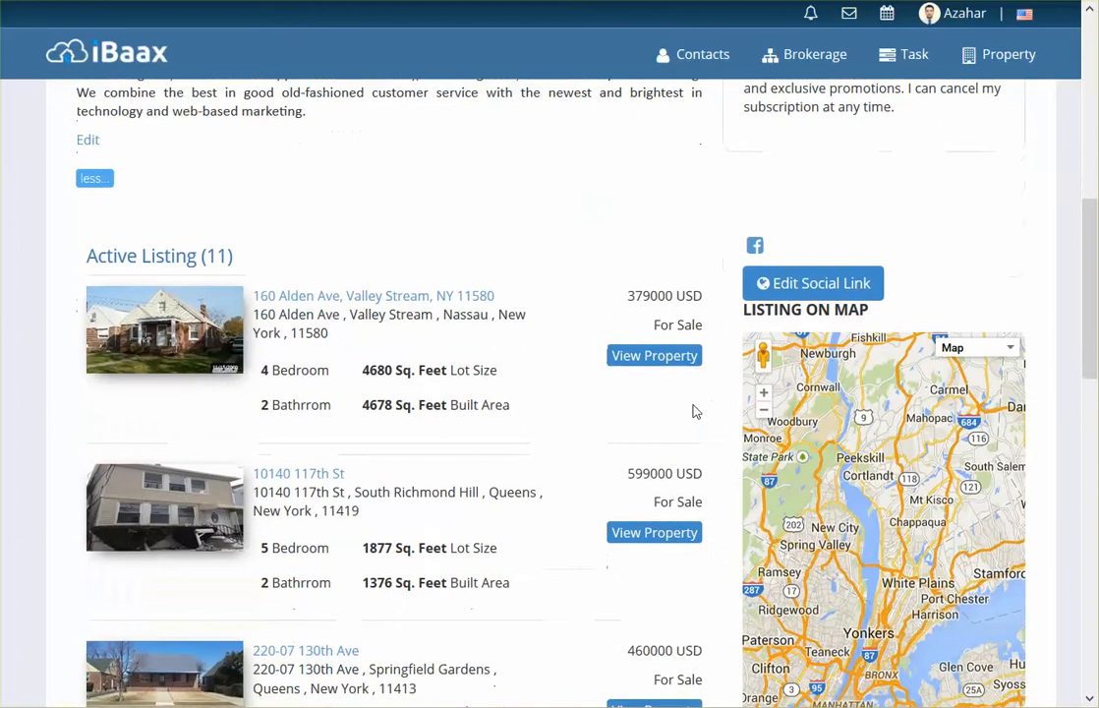
pyautogui.scroll(-2, 693, 412)
pyautogui.scroll(1, 694, 411)
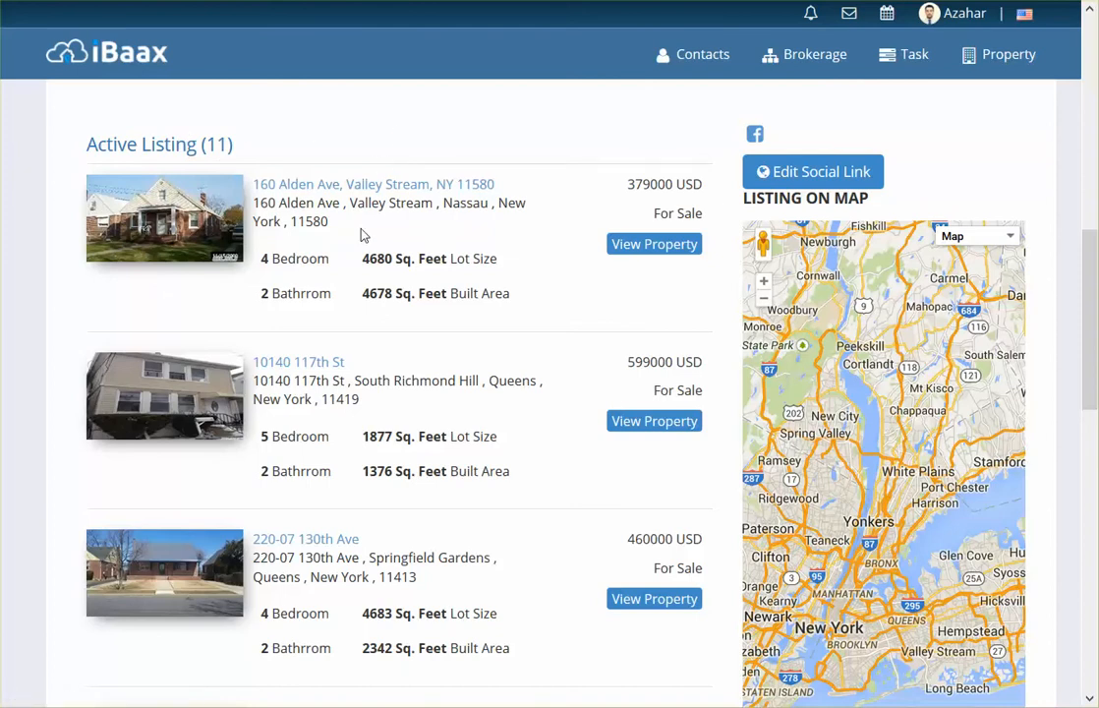
pyautogui.scroll(-7, 361, 234)
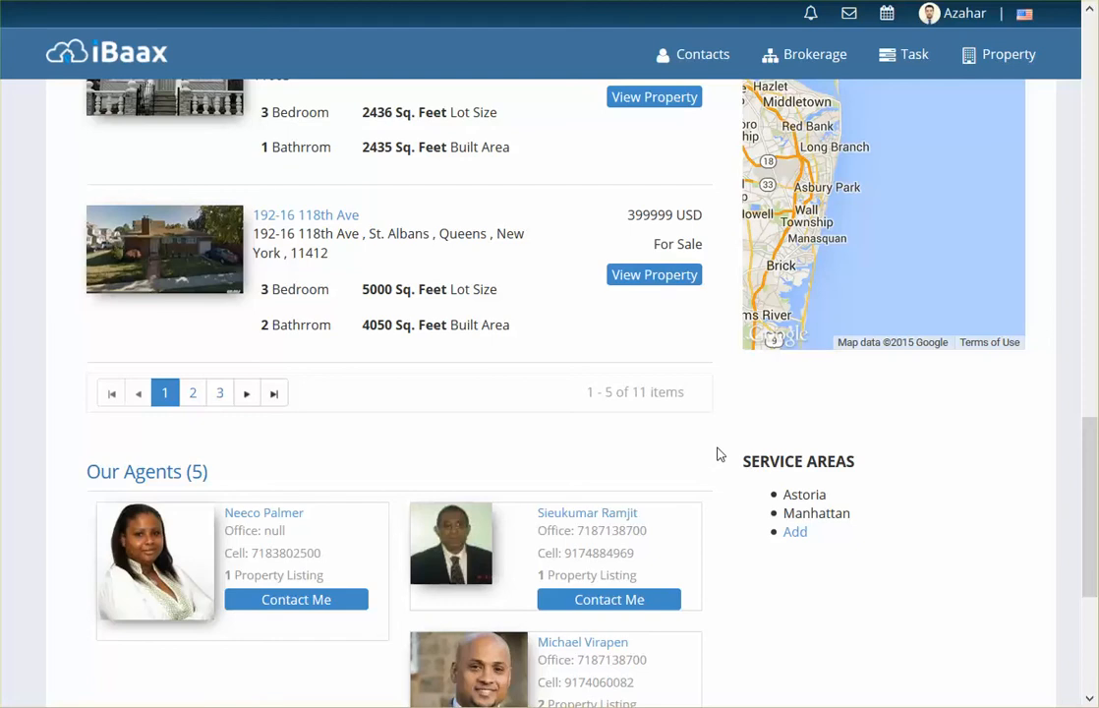
pyautogui.scroll(-4, 717, 454)
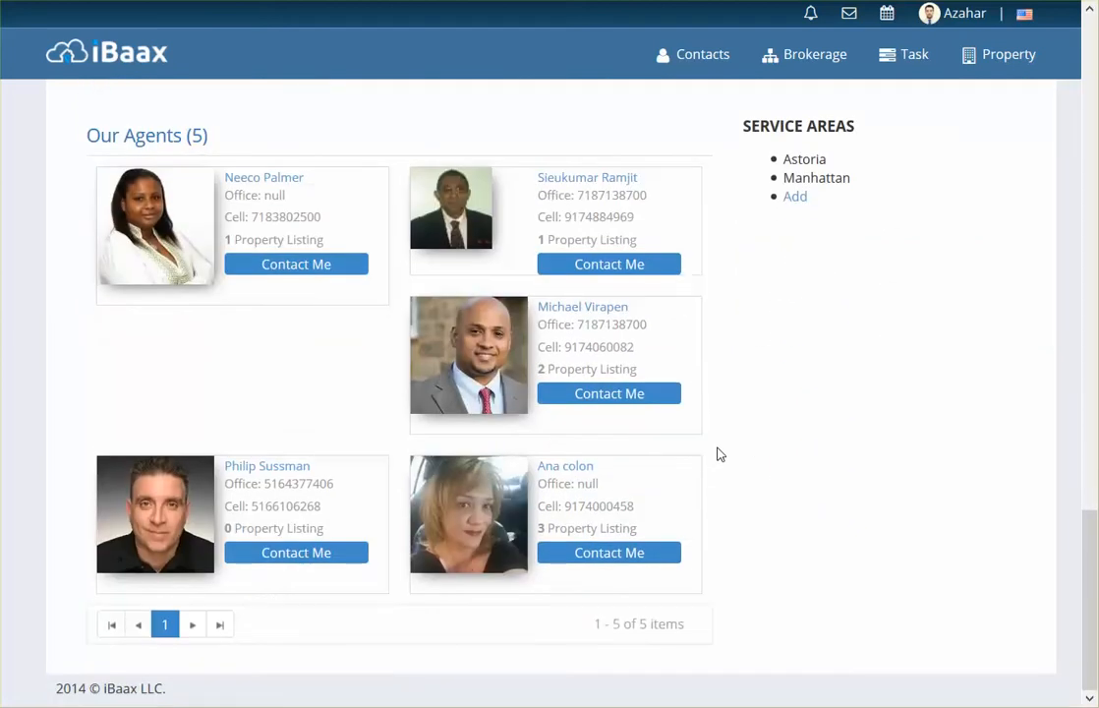
pyautogui.scroll(10, 717, 454)
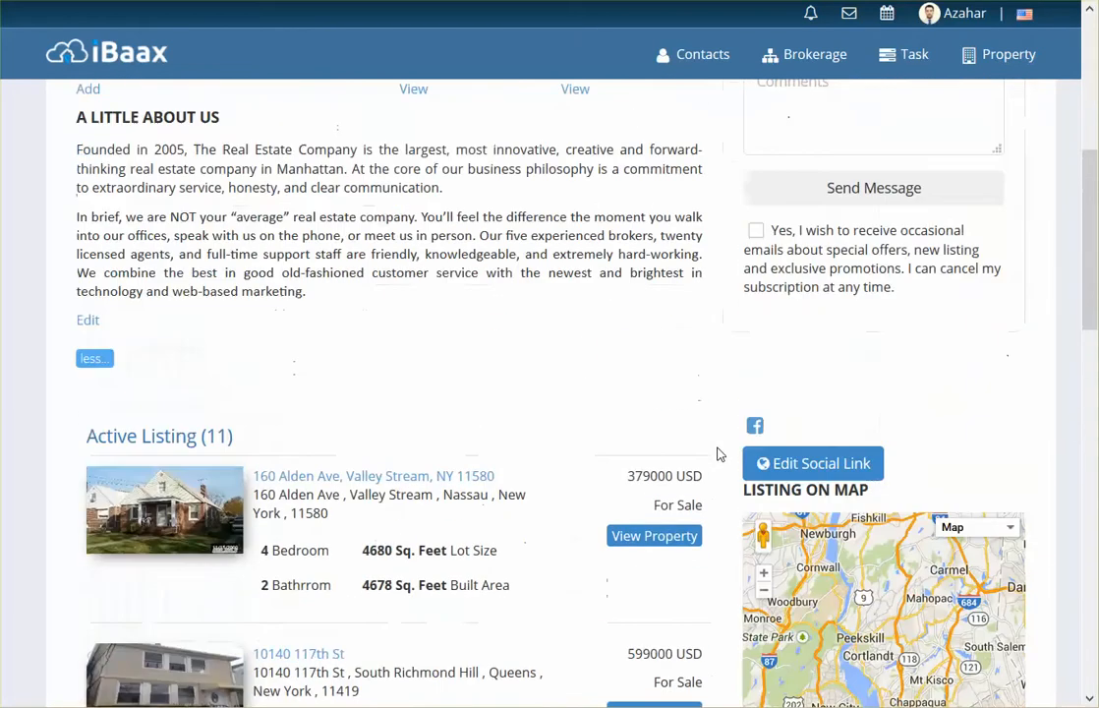
pyautogui.scroll(5, 718, 454)
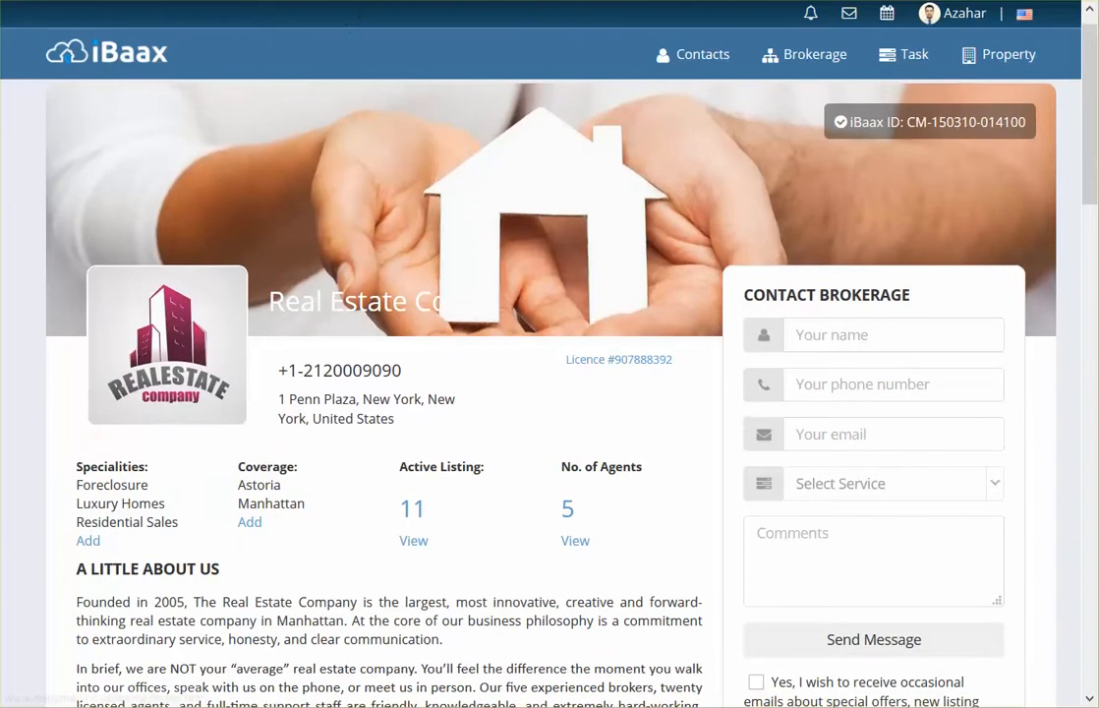
pyautogui.scroll(-1, 422, 338)
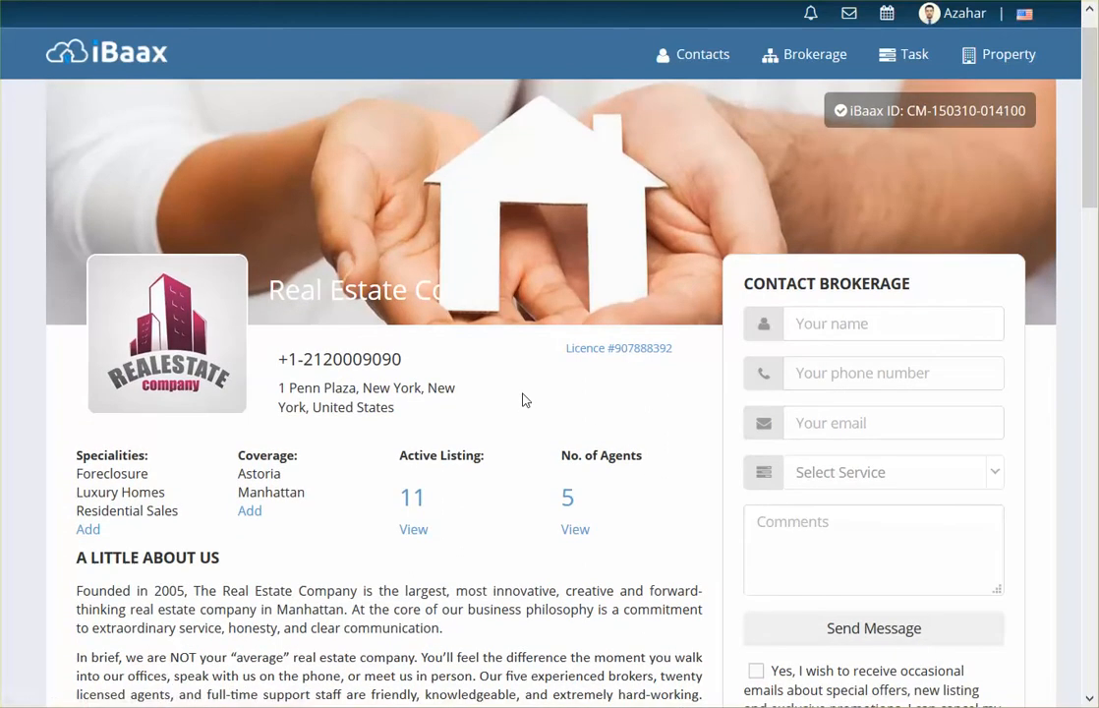